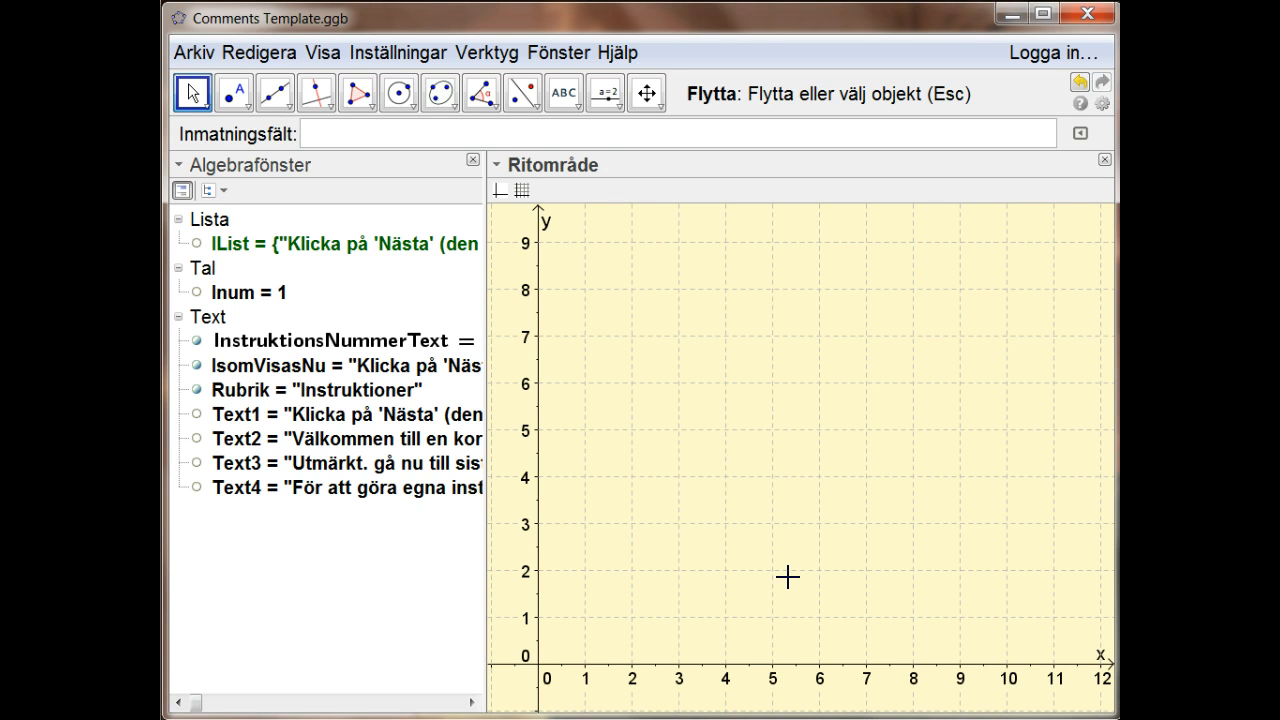
Create a number slider a near (2, 9) with interval -5 to 5 and step 0.1, and hide the auxiliary objects in the algebra list.
{"action": "left_click", "coordinate": [604, 96]}
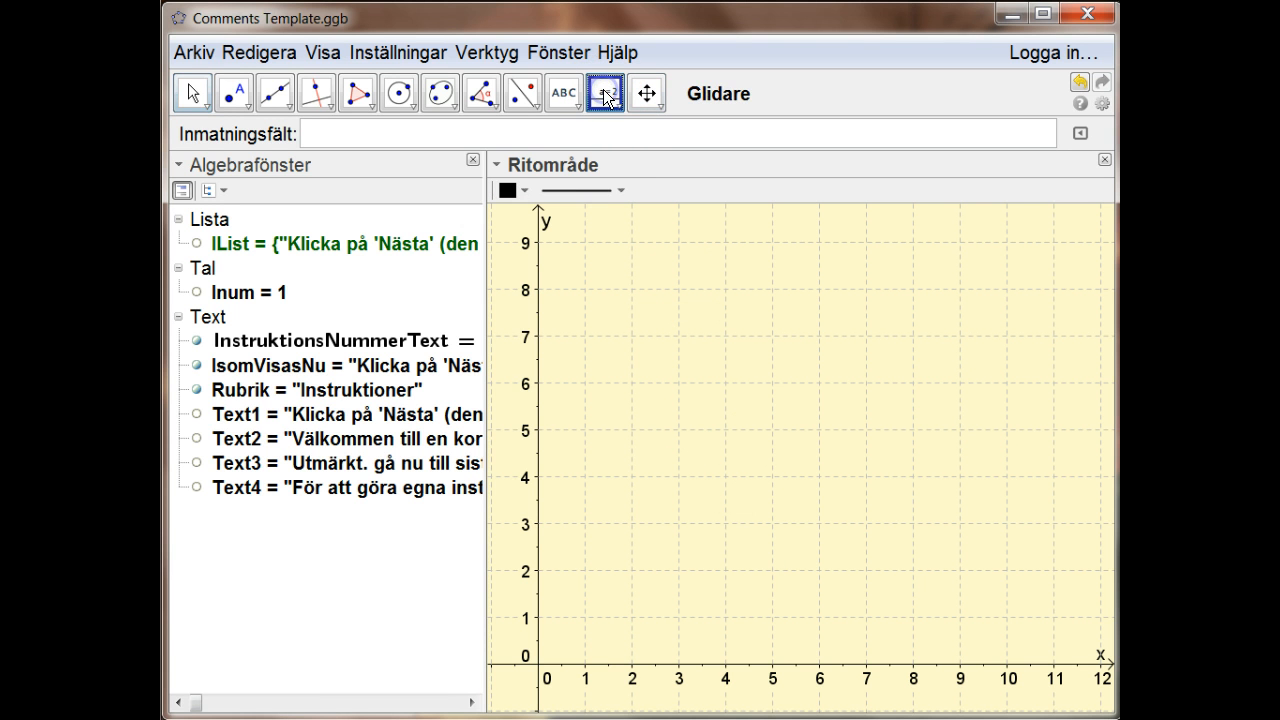
{"action": "left_click", "coordinate": [627, 241]}
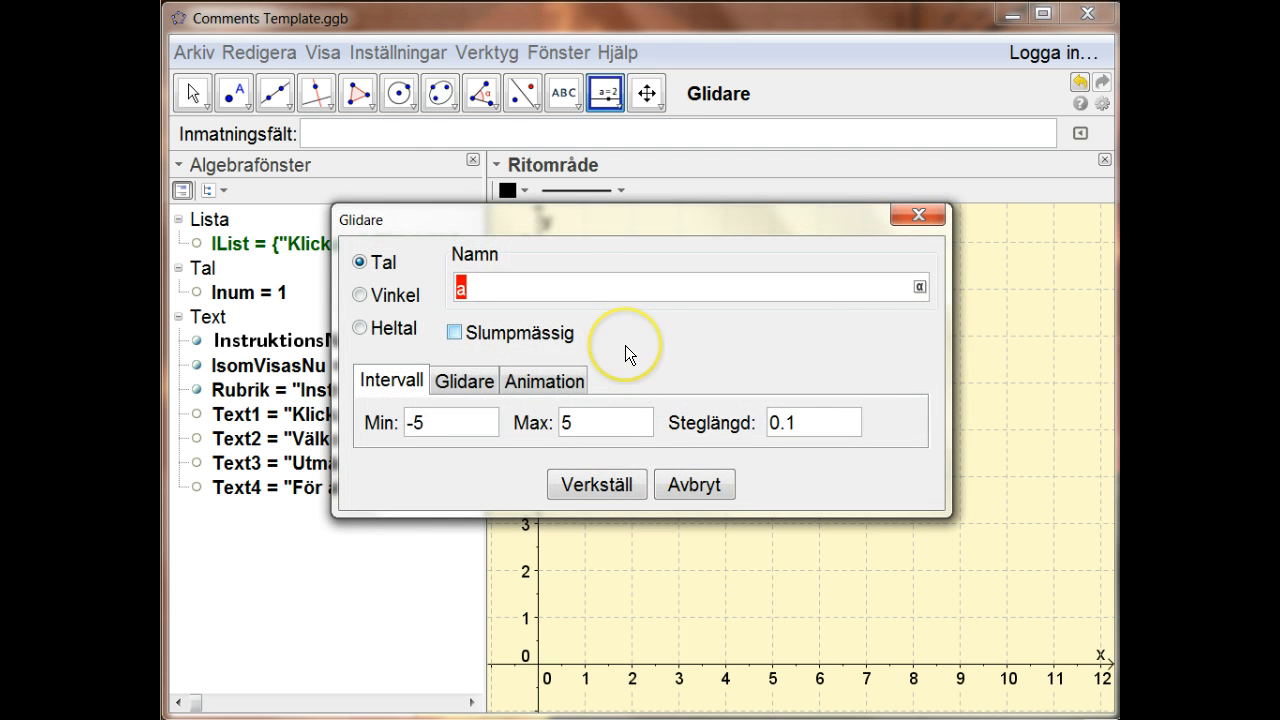
{"action": "left_click", "coordinate": [595, 488]}
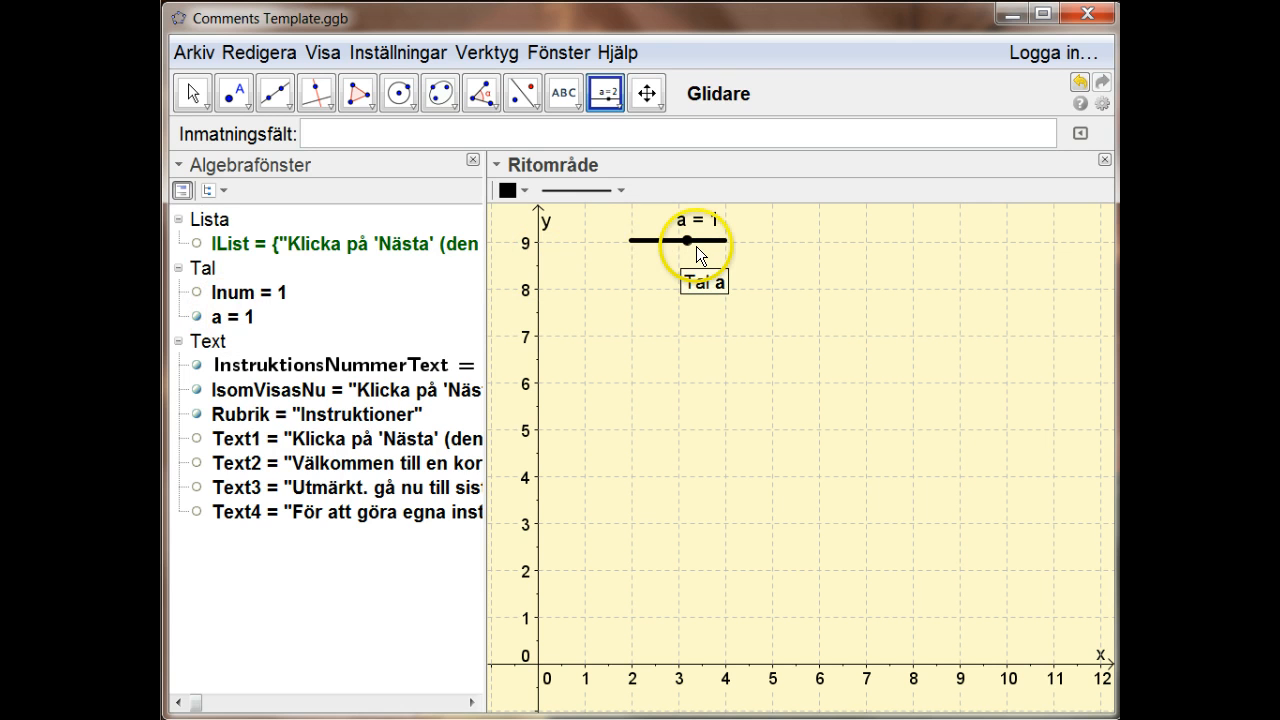
{"action": "left_click", "coordinate": [182, 190]}
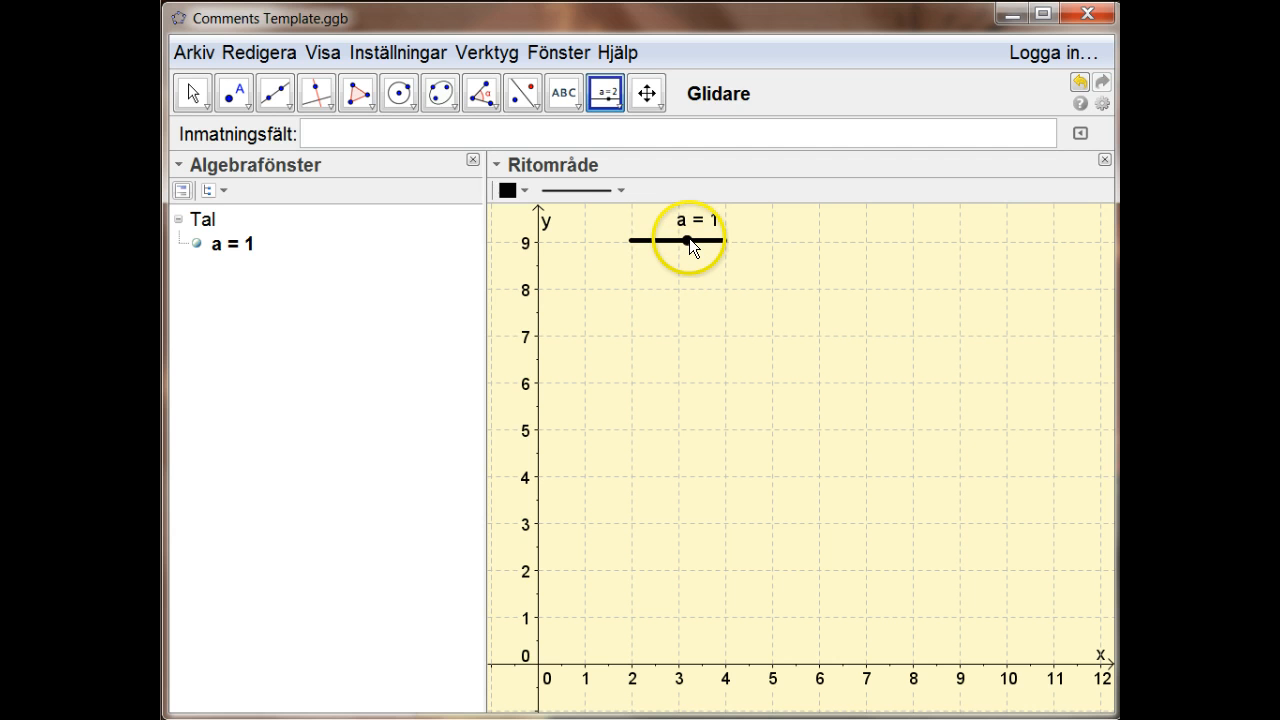
Vary slider a through its range, first to -0.2 and up to 5 in fine and coarse increments, finishing at -5.
{"action": "key", "text": "Escape"}
{"action": "mouse_move", "coordinate": [689, 238]}
{"action": "left_mouse_down"}
{"action": "mouse_move", "coordinate": [646, 251]}
{"action": "mouse_move", "coordinate": [677, 259]}
{"action": "left_mouse_up"}
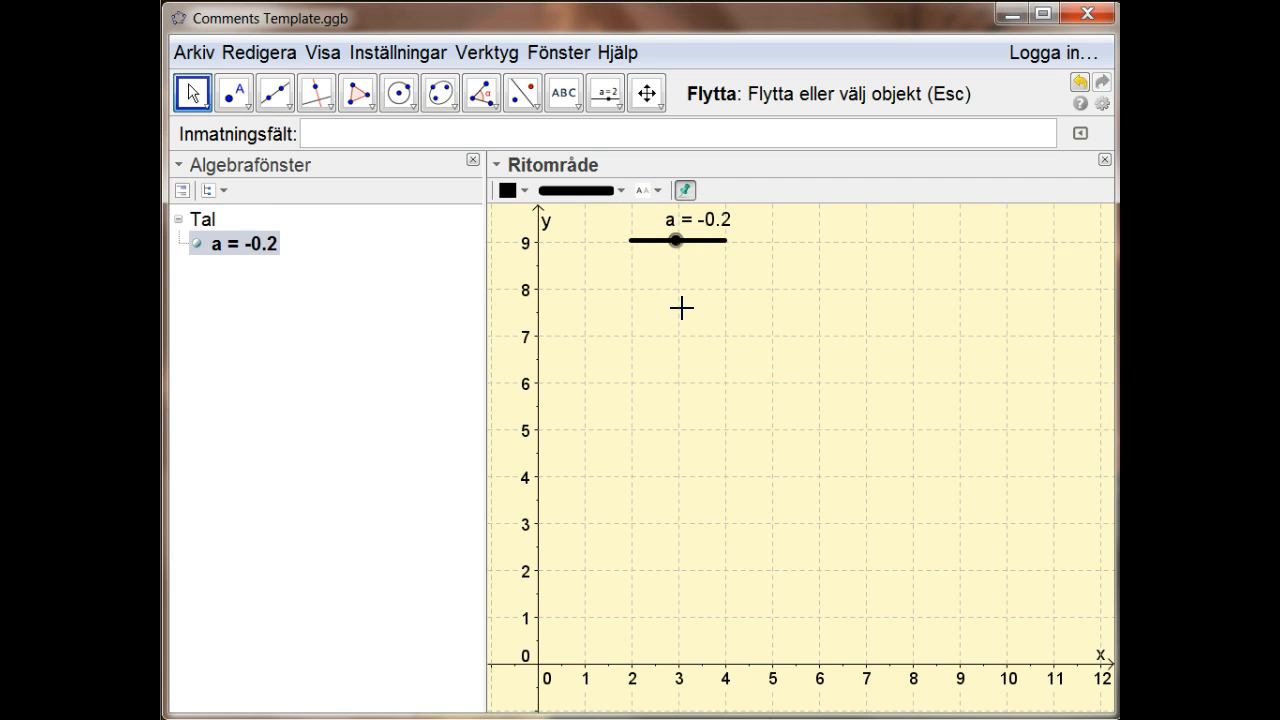
{"action": "key", "text": "Right"}
{"action": "key", "text": "Right"}
{"action": "key", "text": "Right"}
{"action": "key", "text": "Right"}
{"action": "key", "text": "Right"}
{"action": "key", "text": "Right"}
{"action": "key", "text": "Right"}
{"action": "key", "text": "Right"}
{"action": "key", "text": "Right"}
{"action": "key", "text": "Right"}
{"action": "key", "text": "Right"}
{"action": "key", "text": "Right"}
{"action": "key", "text": "Right"}
{"action": "key", "text": "Right"}
{"action": "key", "text": "Right"}
{"action": "key", "text": "Right"}
{"action": "key", "text": "Right"}
{"action": "key", "text": "Right"}
{"action": "key", "text": "Right"}
{"action": "key", "text": "Right"}
{"action": "key", "text": "Right"}
{"action": "key", "text": "Right"}
{"action": "key", "text": "Right"}
{"action": "key", "text": "Right"}
{"action": "key", "text": "Right"}
{"action": "key", "text": "Right"}
{"action": "key", "text": "Left"}
{"action": "key", "text": "Left"}
{"action": "key", "text": "Left"}
{"action": "key", "text": "Left"}
{"action": "key", "text": "Left"}
{"action": "key", "text": "Left"}
{"action": "key", "text": "Left"}
{"action": "key", "text": "Left"}
{"action": "key", "text": "Left"}
{"action": "key", "text": "Left"}
{"action": "key", "text": "shift+Left"}
{"action": "key", "text": "ctrl+Left"}
{"action": "key", "text": "ctrl+Right"}
{"action": "key", "text": "ctrl+Right"}
{"action": "key", "text": "ctrl+Right"}
{"action": "key", "text": "ctrl+Right"}
{"action": "key", "text": "ctrl+Right"}
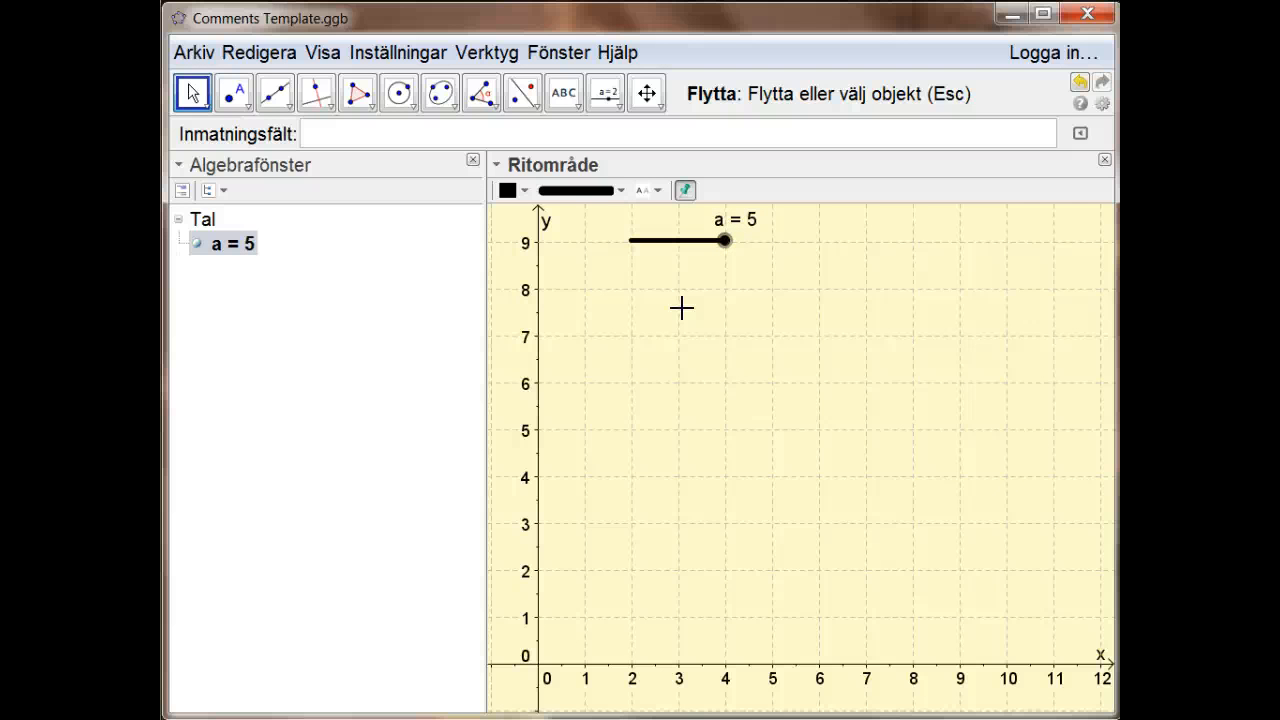
{"action": "key", "text": "alt+Left"}
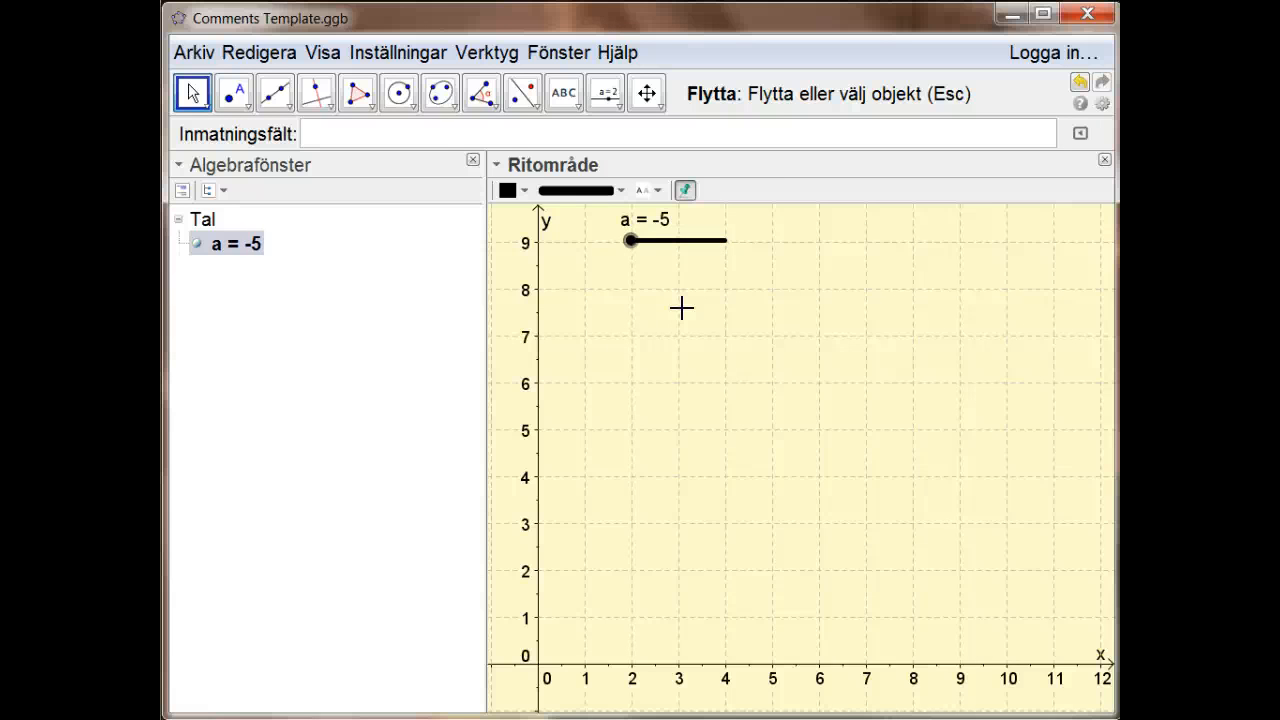
Examine the interval, slider and animation settings in the properties of slider a.
{"action": "right_click", "coordinate": [238, 243]}
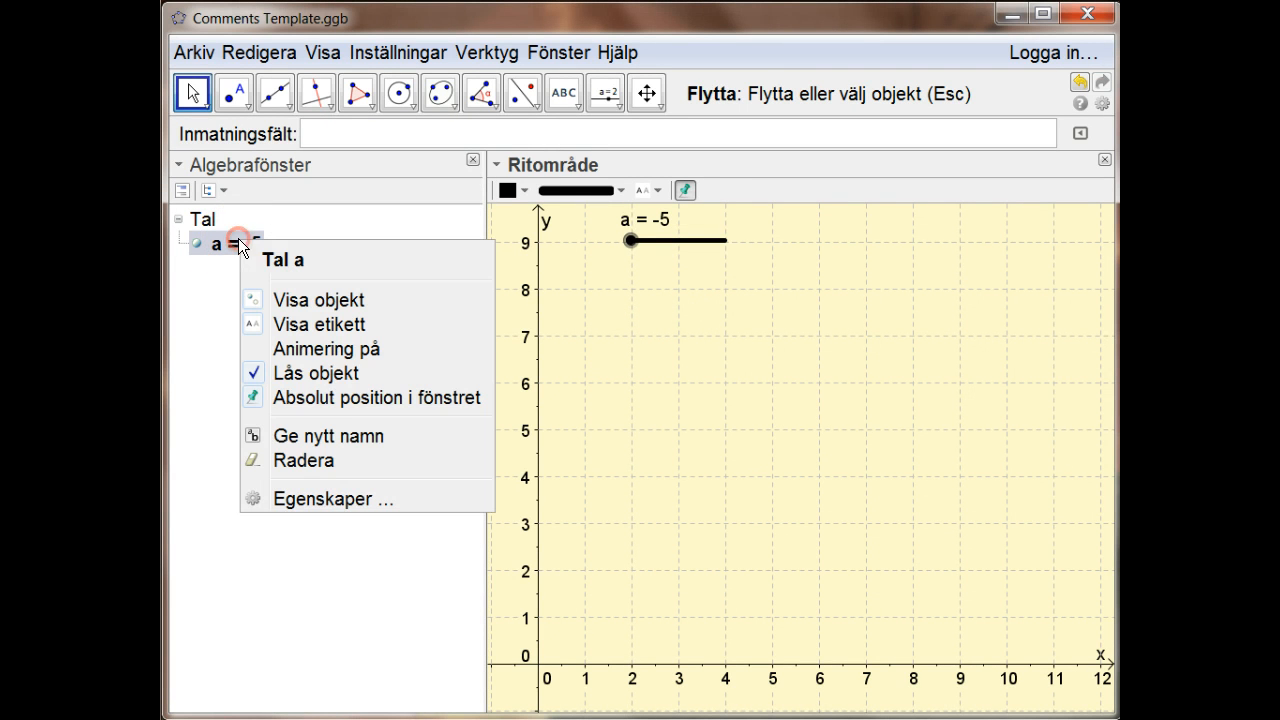
{"action": "left_click", "coordinate": [327, 497]}
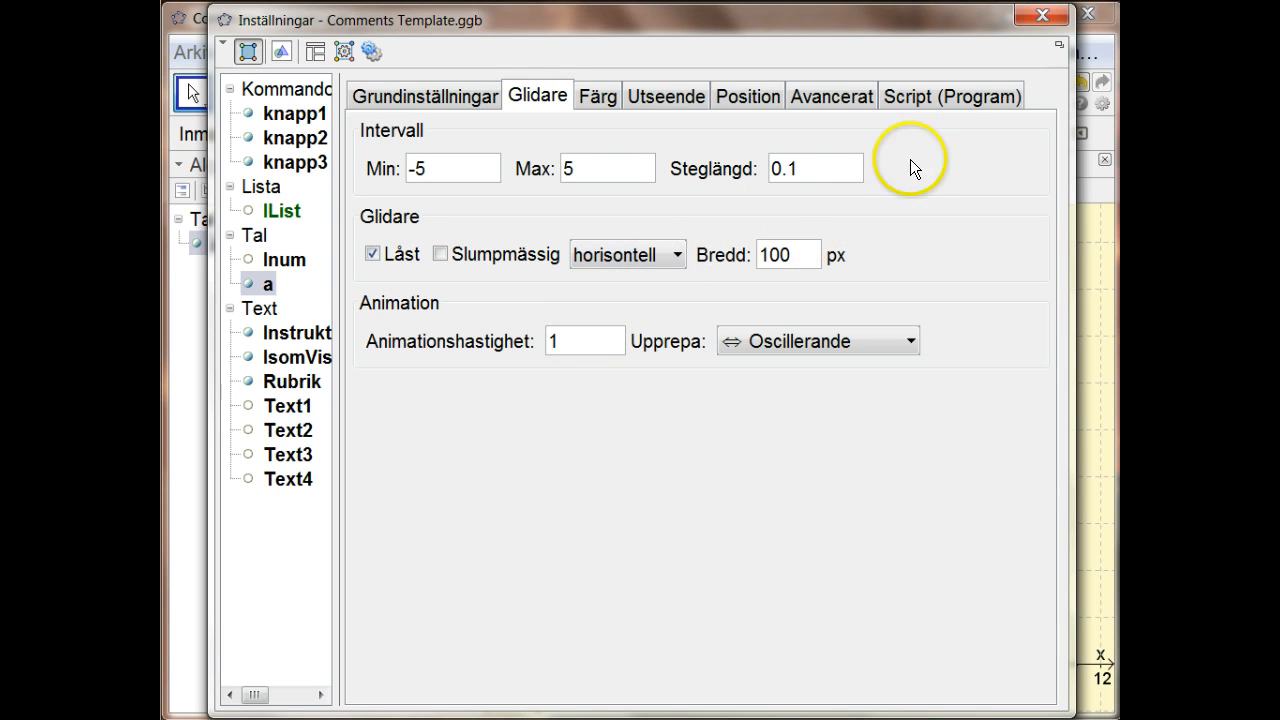
{"action": "left_click", "coordinate": [1041, 15]}
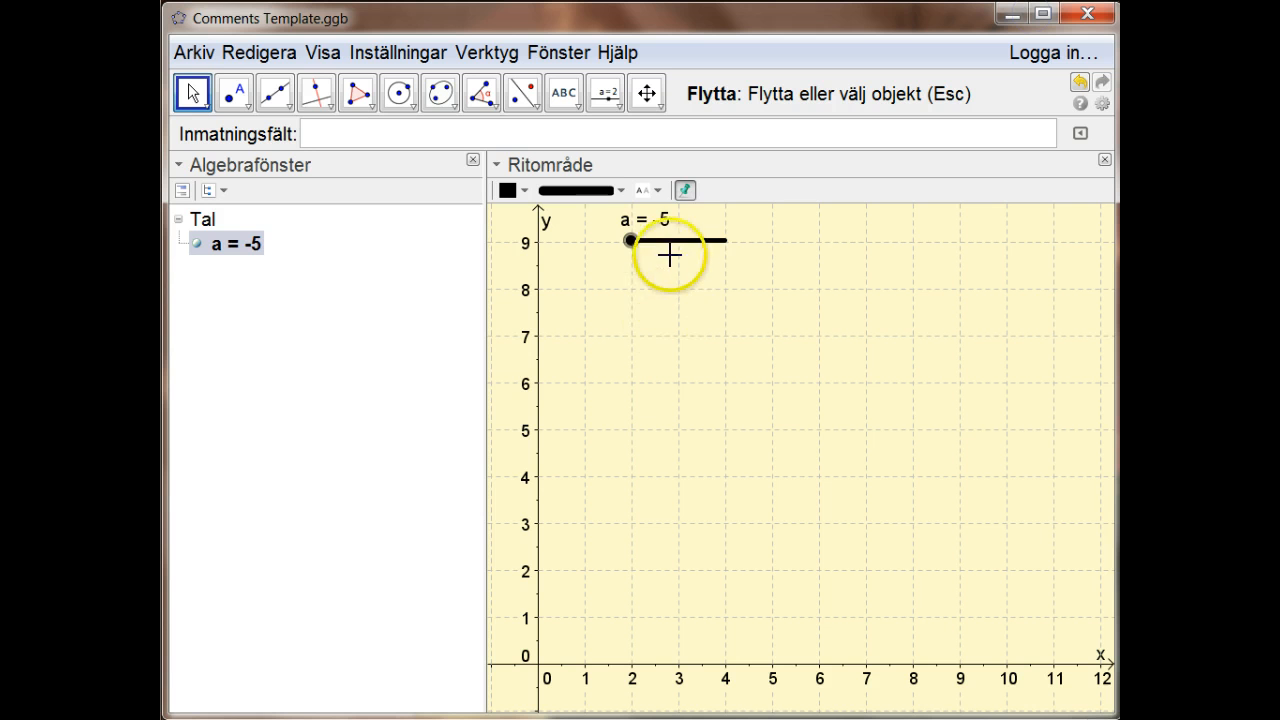
Turn on the animation of slider a.
{"action": "right_click", "coordinate": [675, 241]}
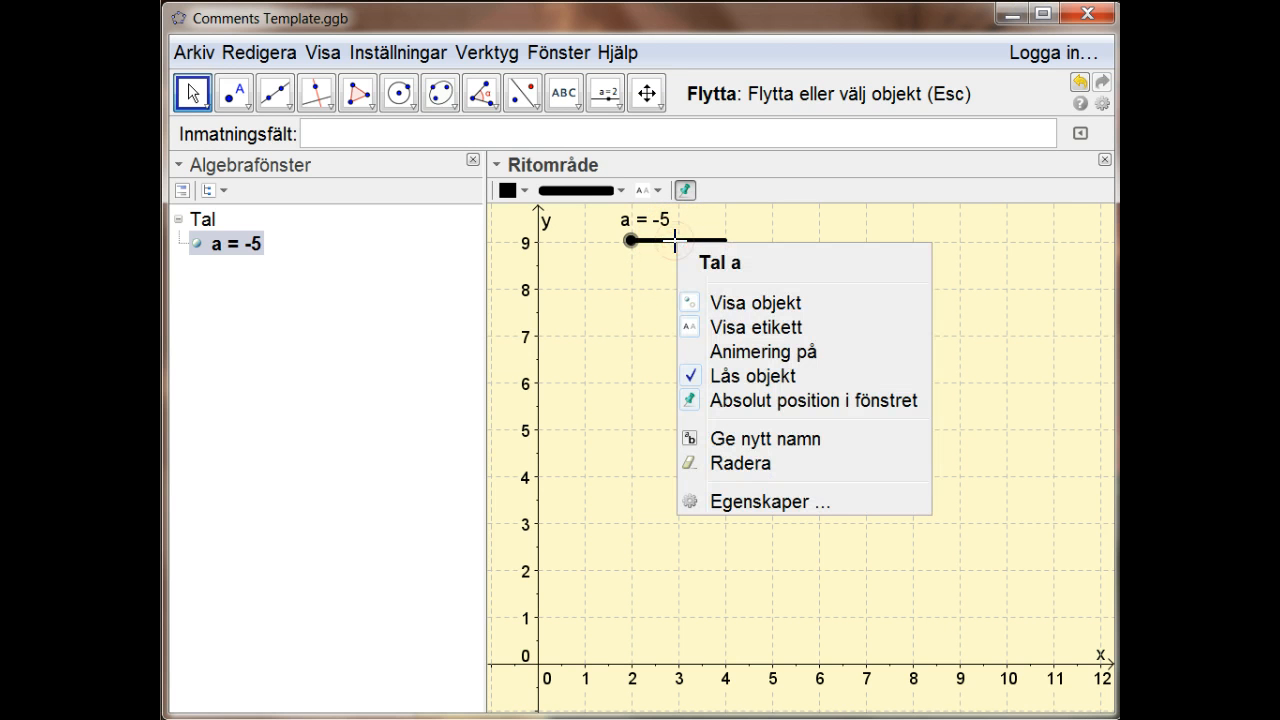
{"action": "left_click", "coordinate": [713, 352]}
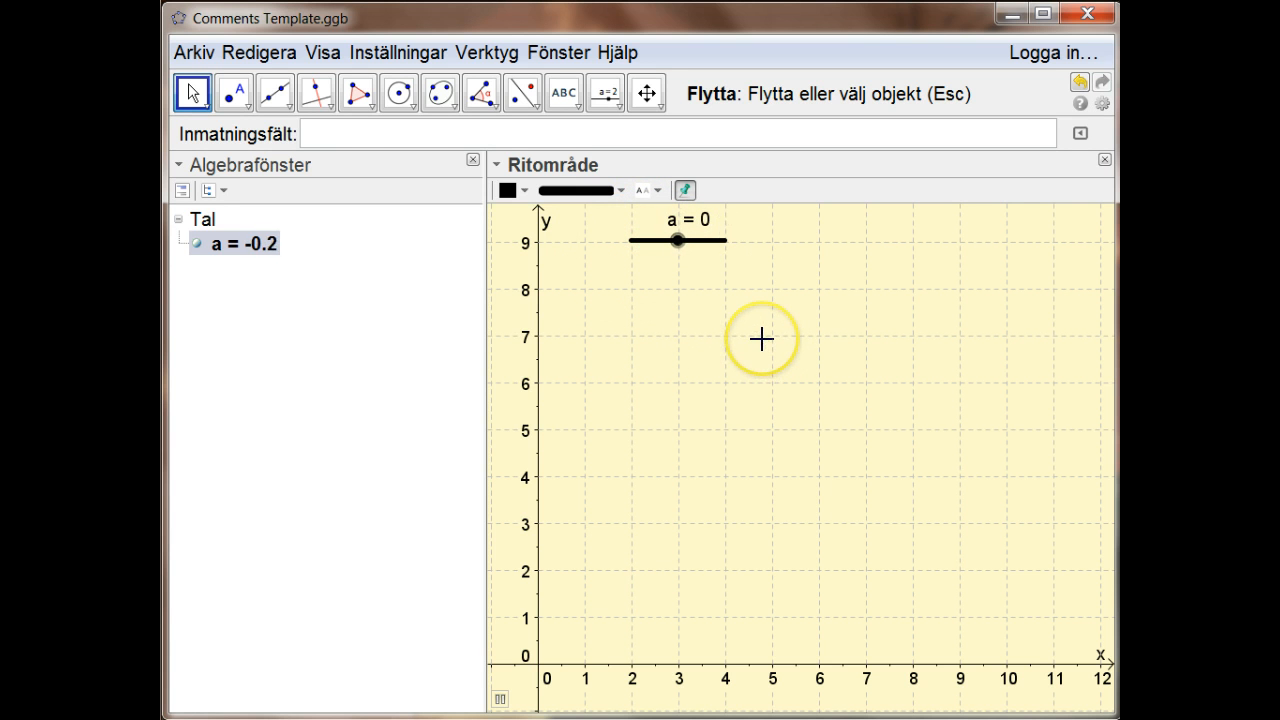
{"action": "left_click", "coordinate": [540, 133]}
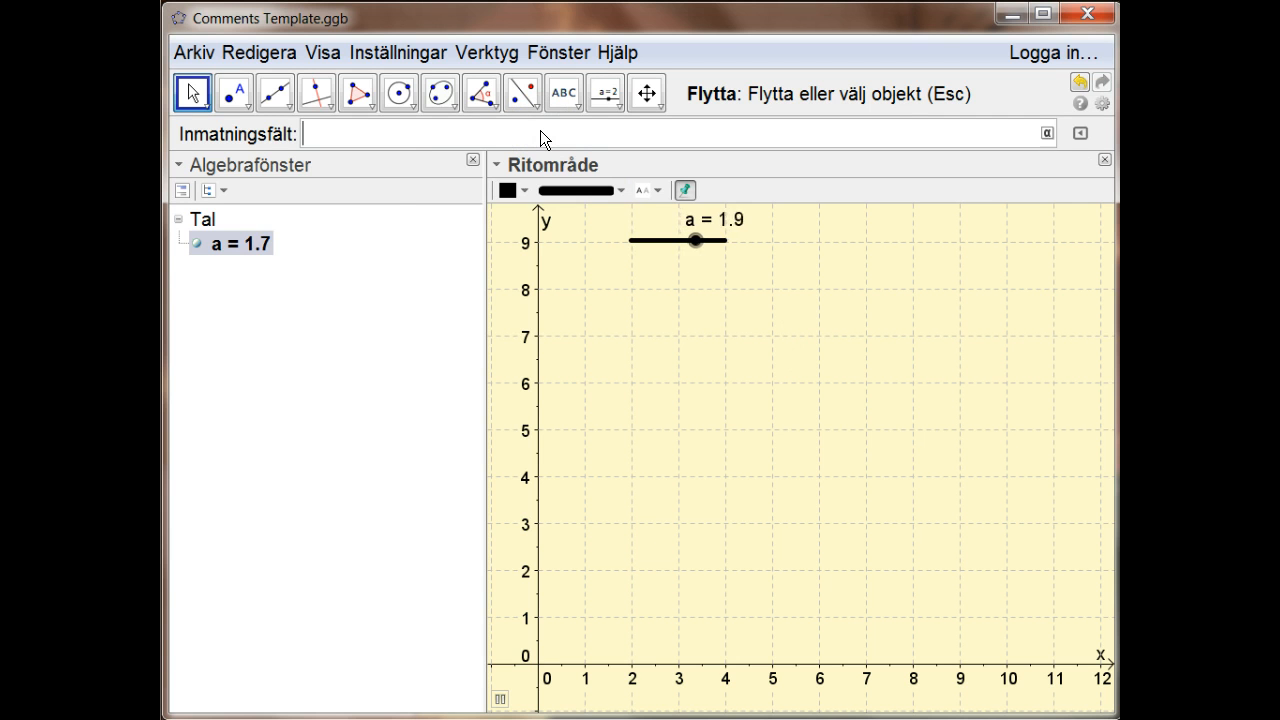
Draw a circle by centre and radius, centred at (5, 5) with radius a.
{"action": "left_click", "coordinate": [413, 107]}
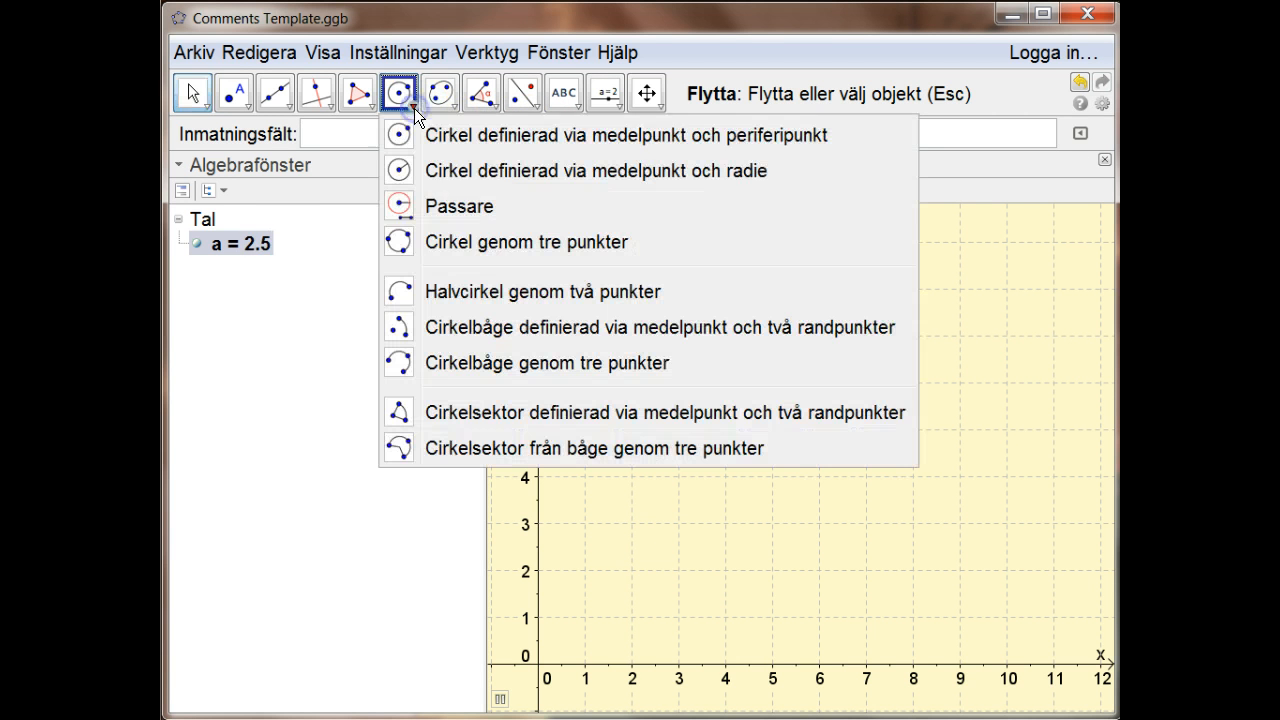
{"action": "left_click", "coordinate": [470, 171]}
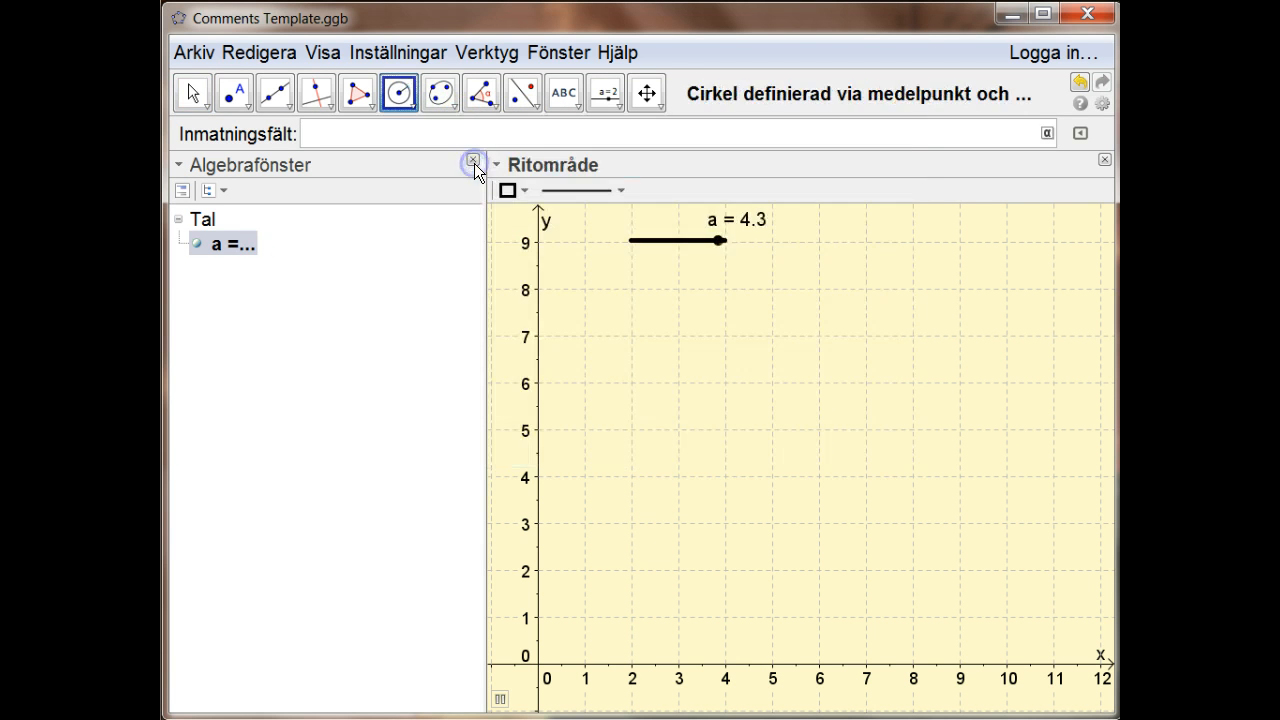
{"action": "left_click", "coordinate": [769, 432]}
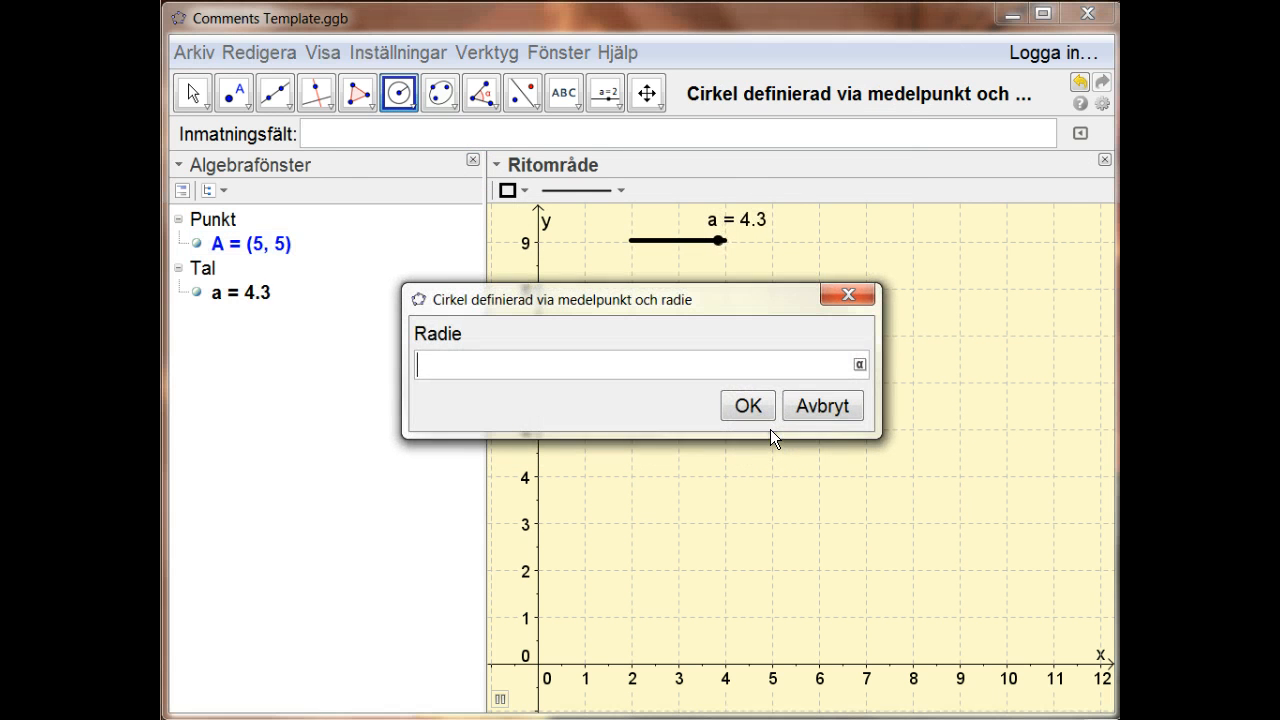
{"action": "type", "text": "a"}
{"action": "key", "text": "Return"}
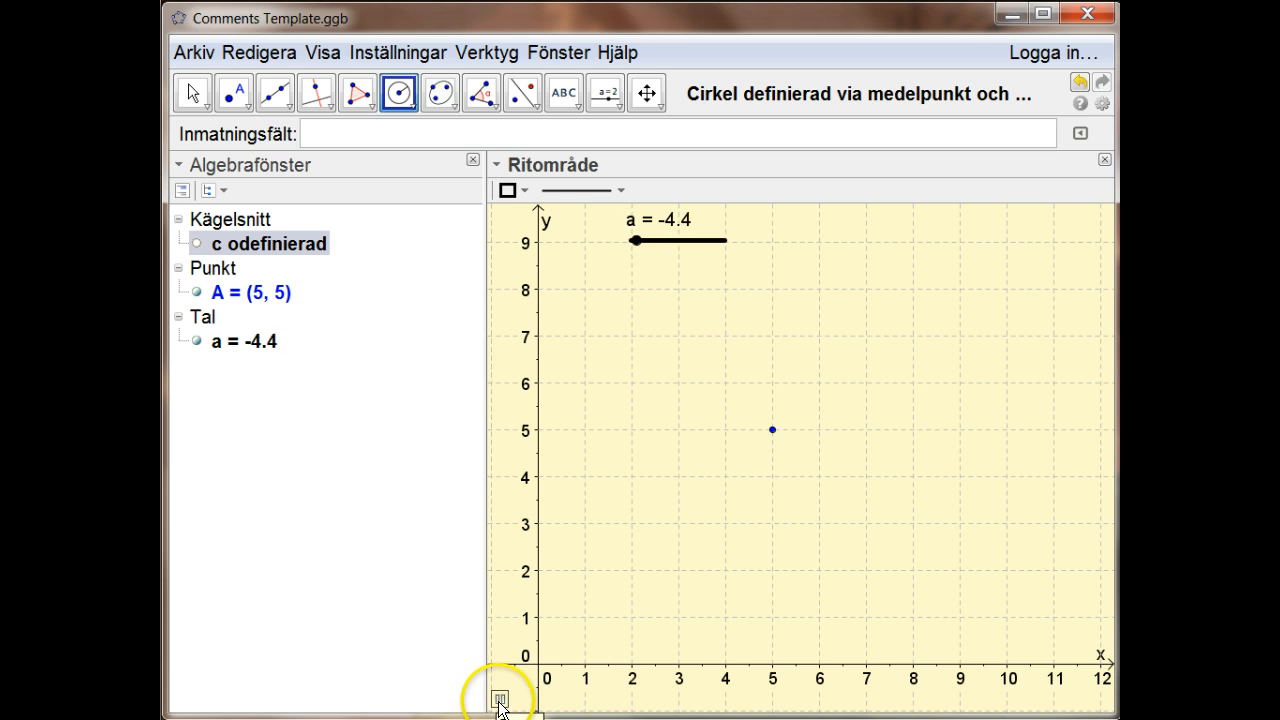
Pause the animation and set the minimum of slider a to 0 in its properties.
{"action": "left_click", "coordinate": [500, 700]}
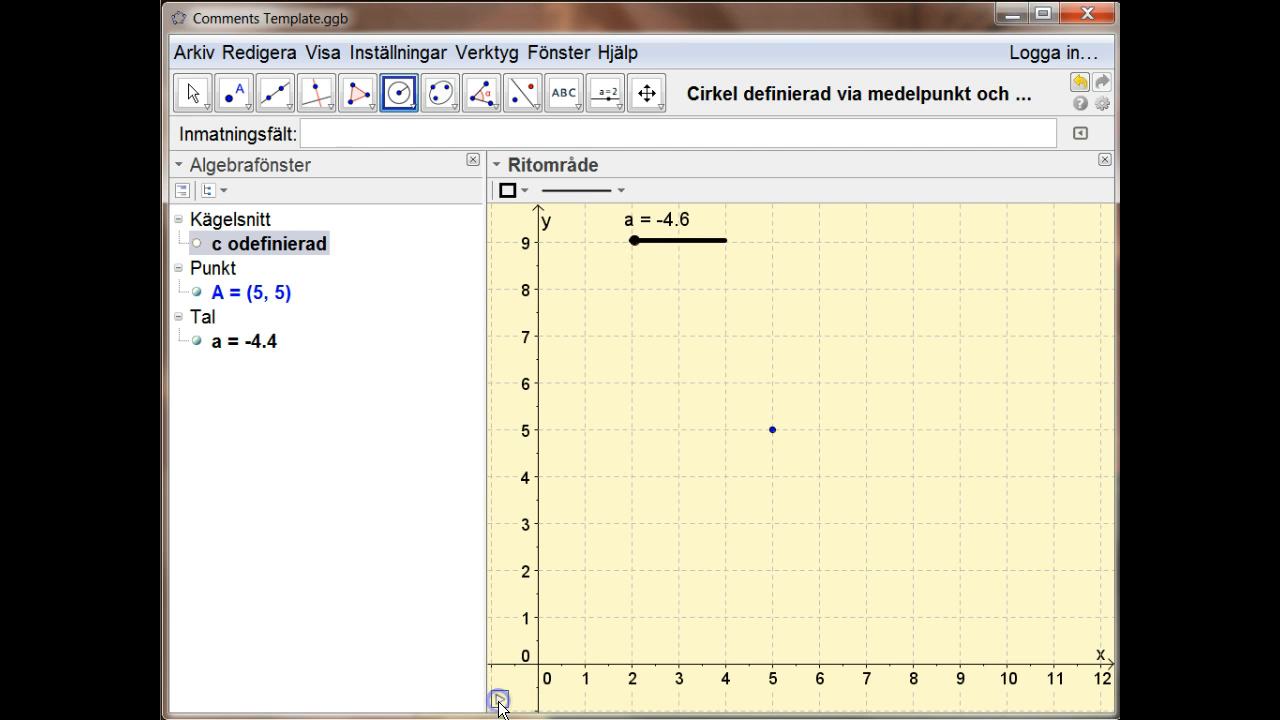
{"action": "right_click", "coordinate": [260, 344]}
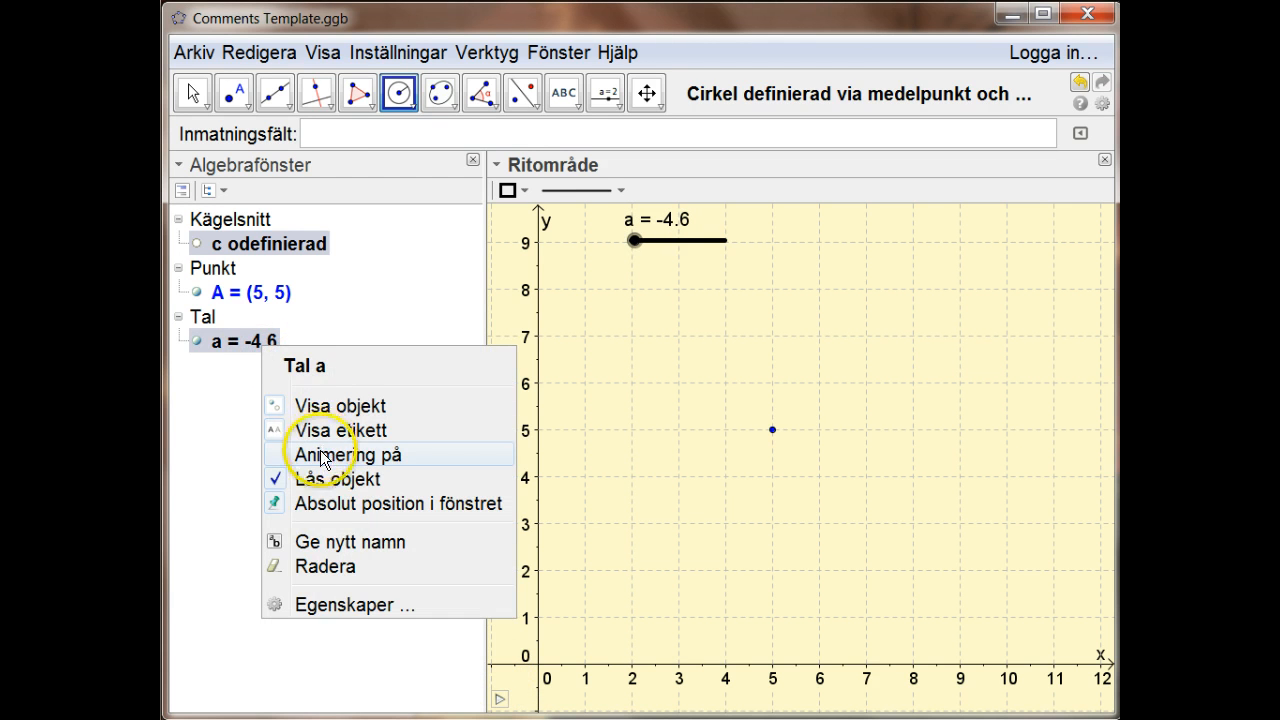
{"action": "left_click", "coordinate": [350, 605]}
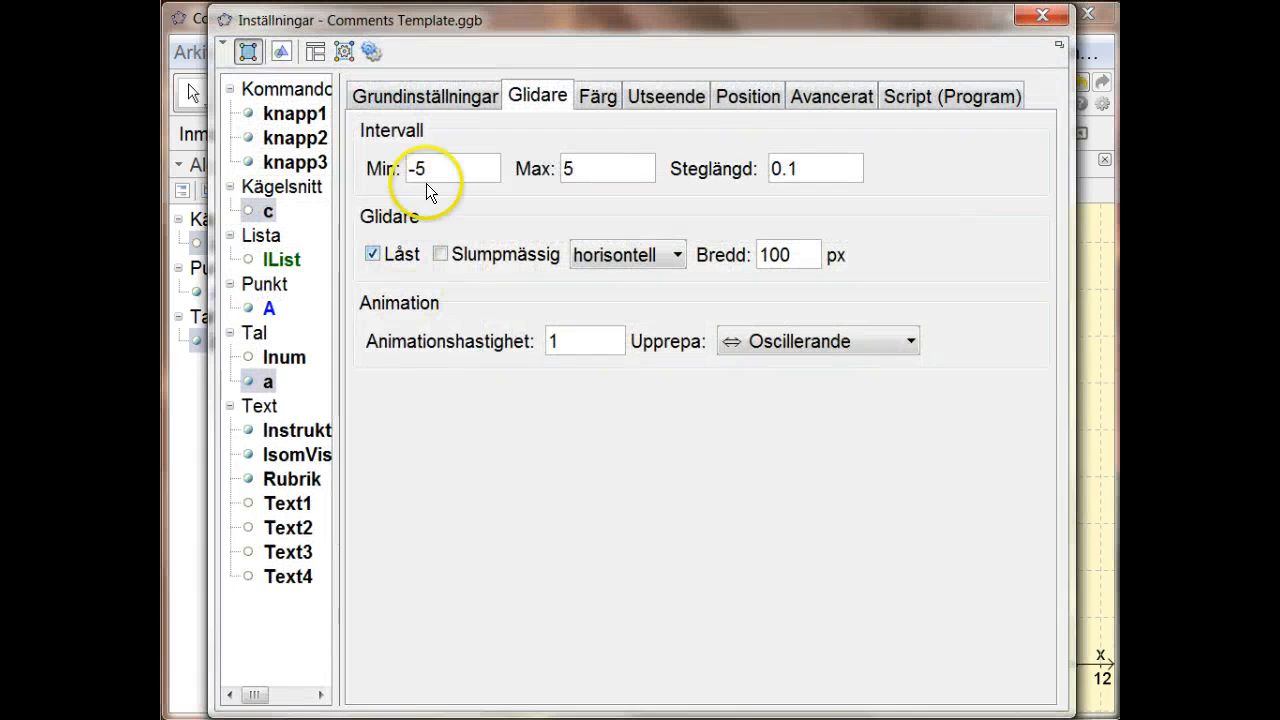
{"action": "left_click", "coordinate": [425, 170]}
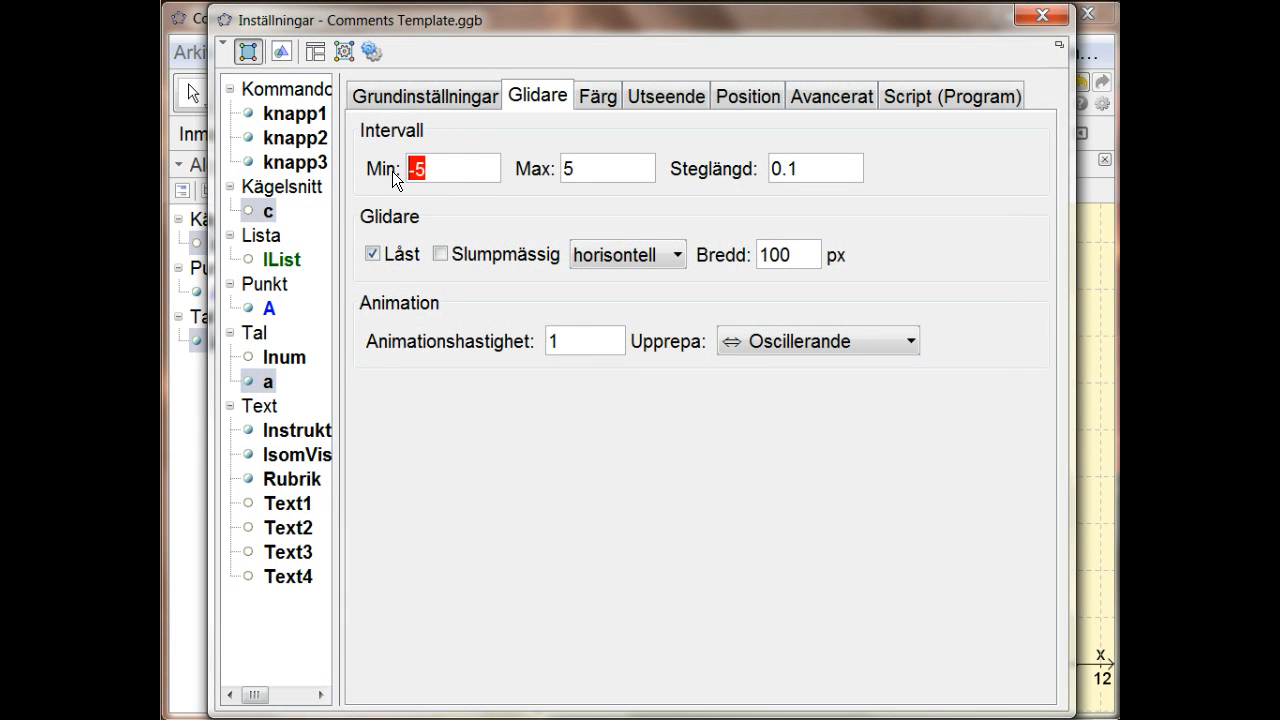
{"action": "type", "text": "0"}
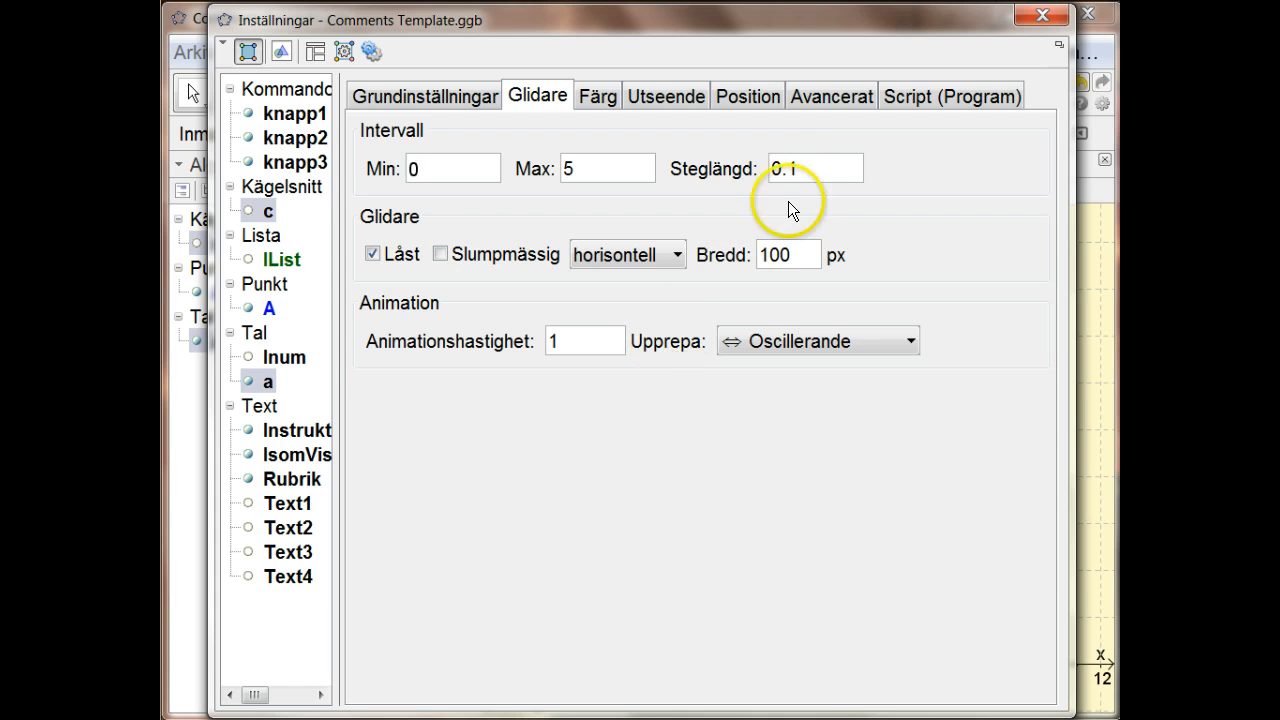
Set the step size of slider a to 0.01 and its animation speed to 10.
{"action": "left_click", "coordinate": [790, 170]}
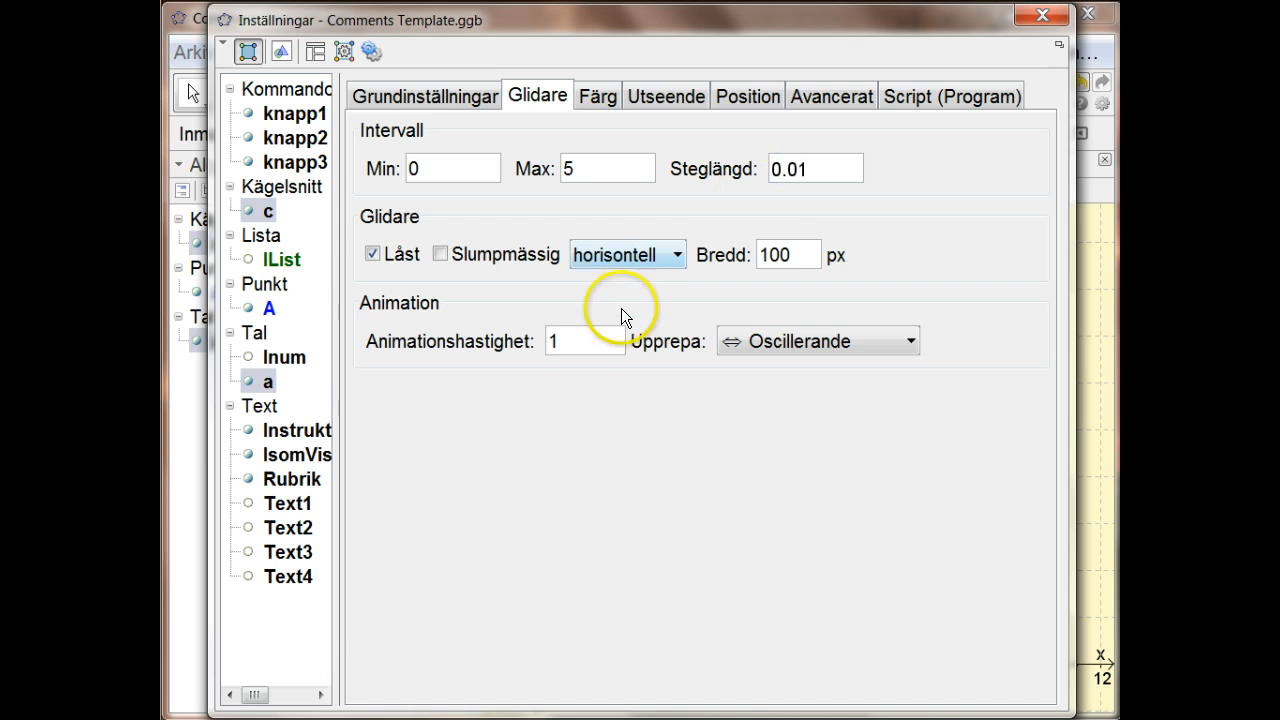
{"action": "left_click", "coordinate": [579, 342]}
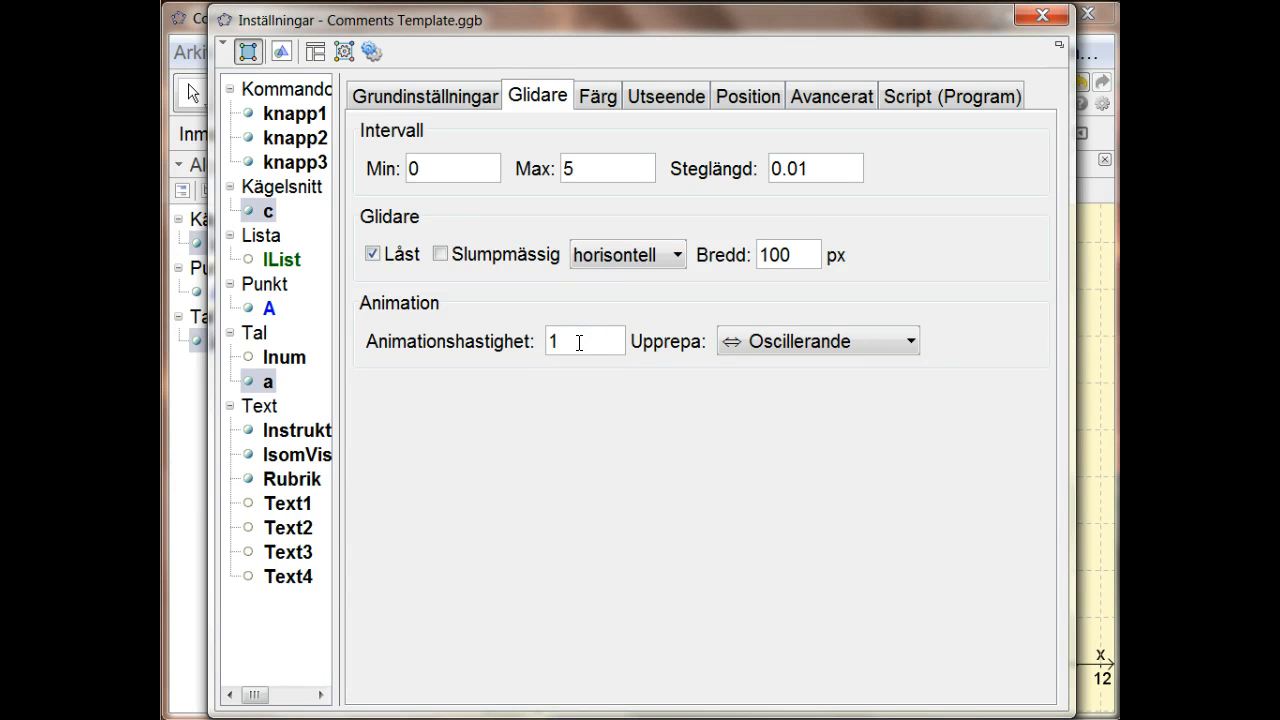
{"action": "type", "text": "0"}
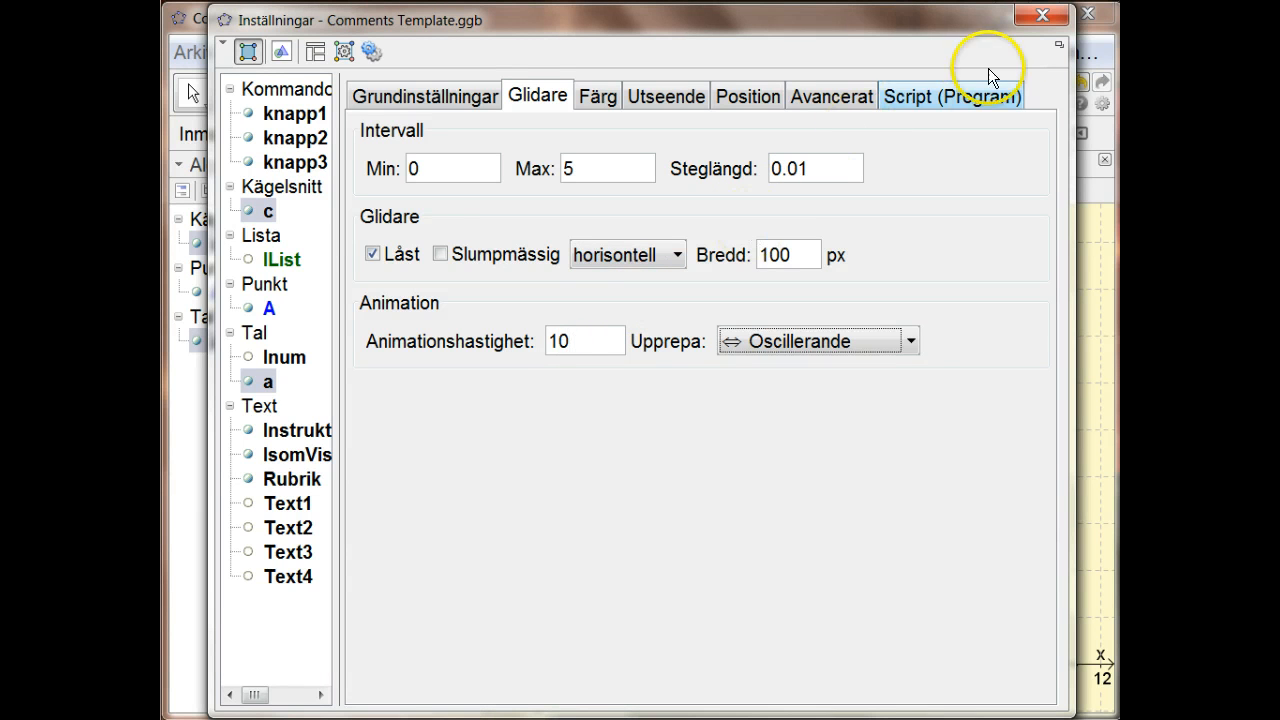
{"action": "left_click", "coordinate": [1045, 18]}
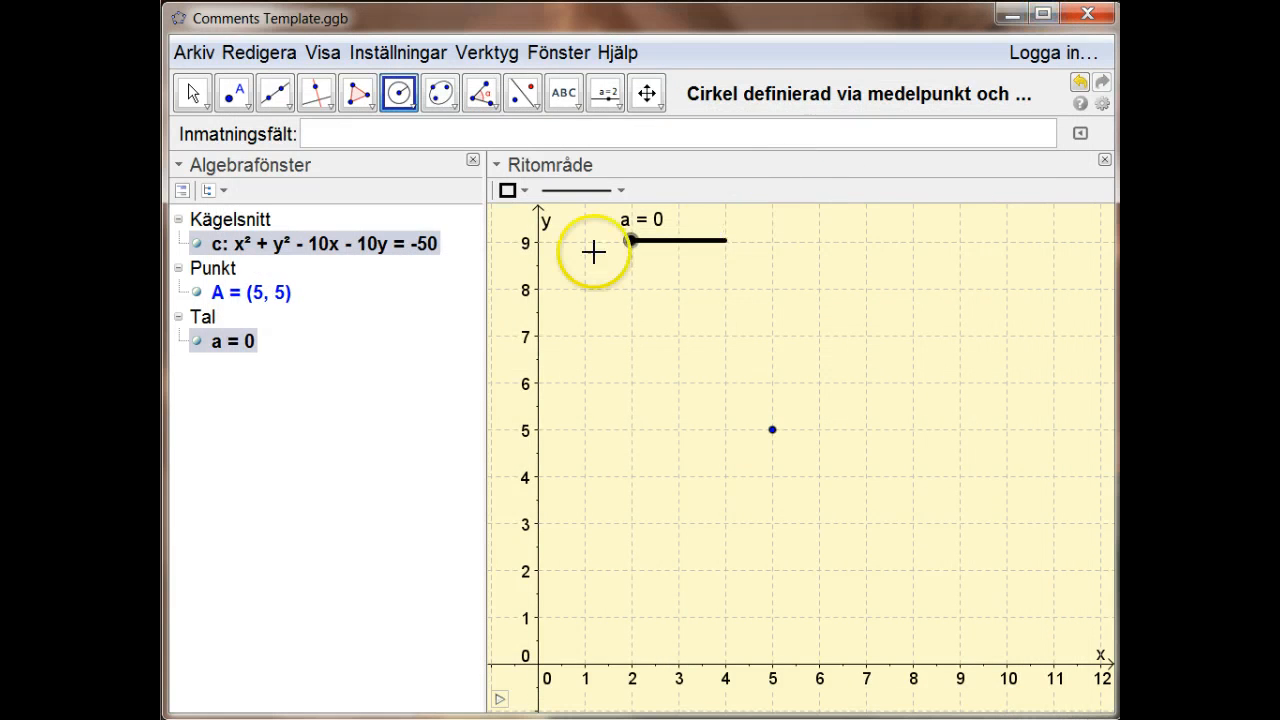
Play the animation of slider a to vary the circle's radius and stop it at a = 2.33.
{"action": "left_click", "coordinate": [499, 699]}
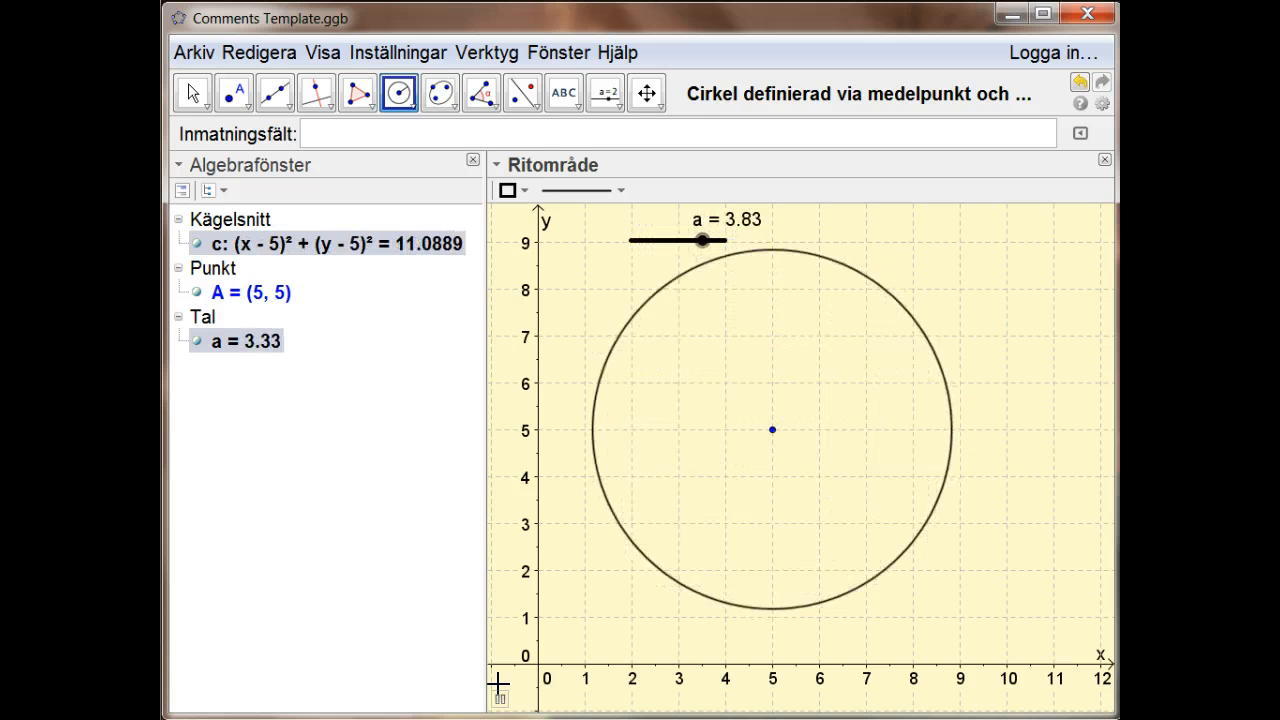
{"action": "left_click", "coordinate": [499, 699]}
{"action": "left_click", "coordinate": [499, 700]}
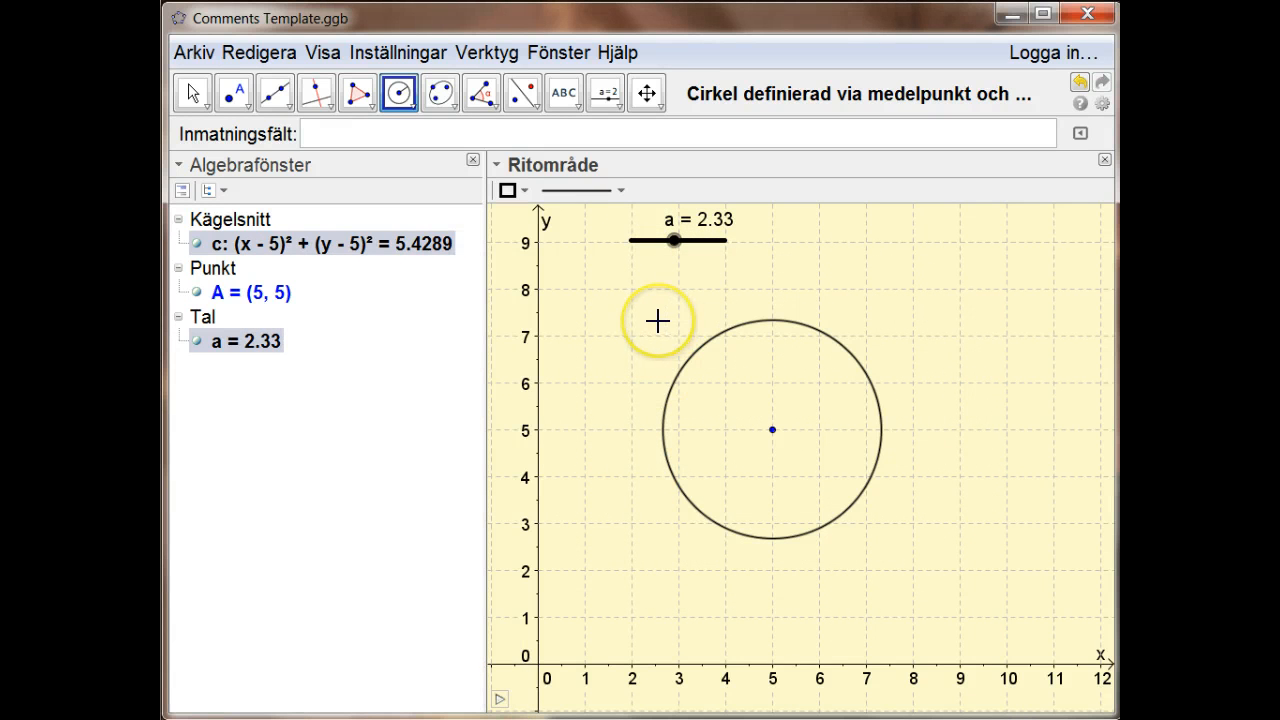
Create an integer slider n near (6, 9) with minimum 1, maximum 30 and step 1, and leave the slider tool.
{"action": "left_click", "coordinate": [610, 105]}
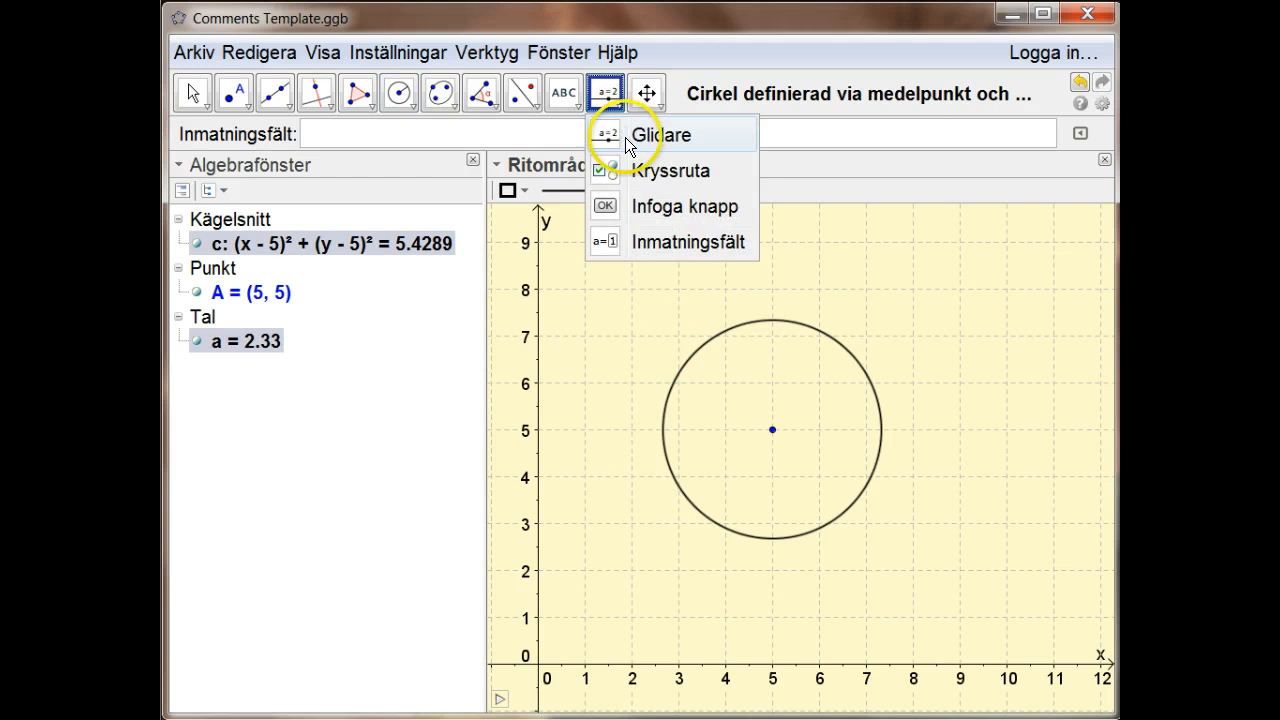
{"action": "left_click", "coordinate": [627, 137]}
{"action": "left_click", "coordinate": [817, 244]}
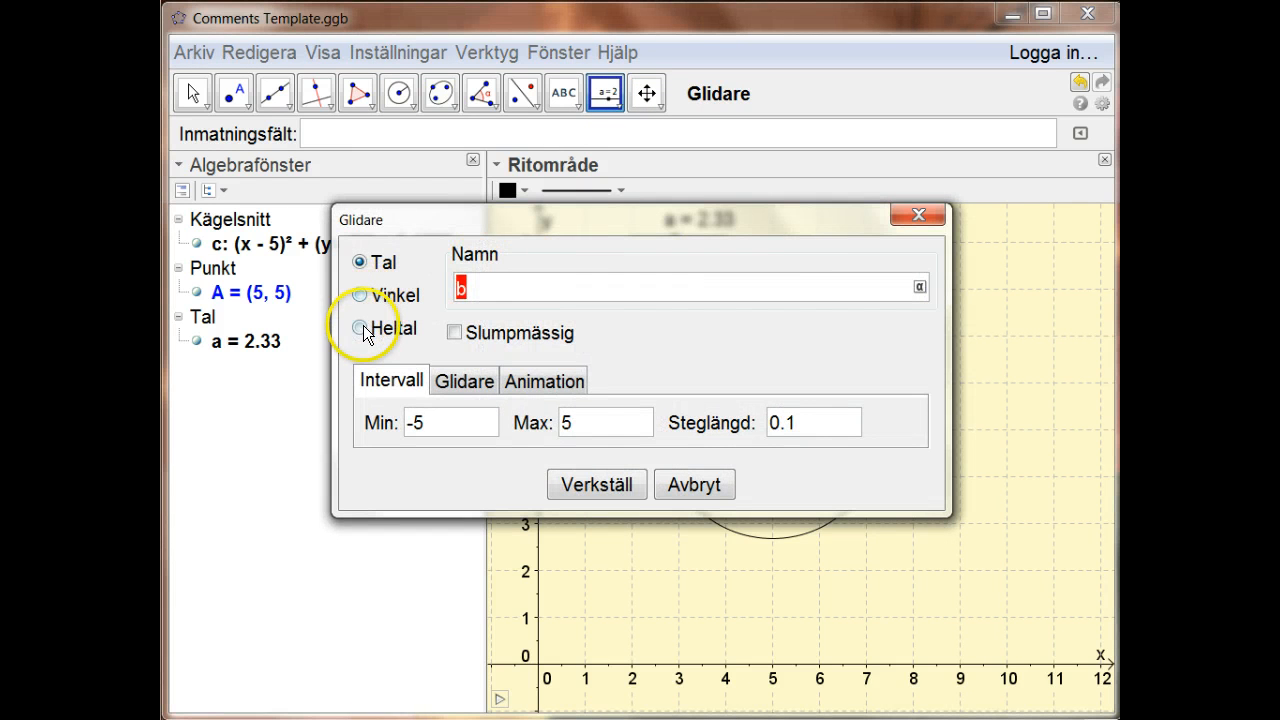
{"action": "left_click", "coordinate": [361, 333]}
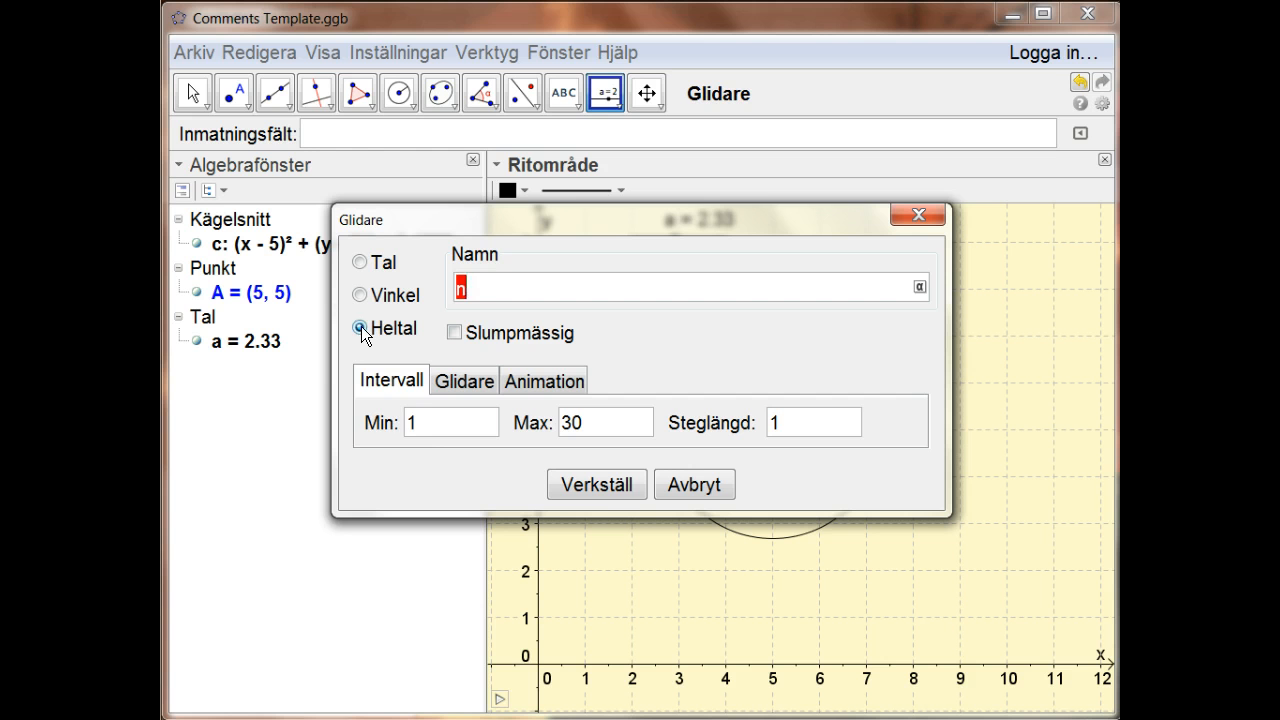
{"action": "left_click", "coordinate": [398, 426]}
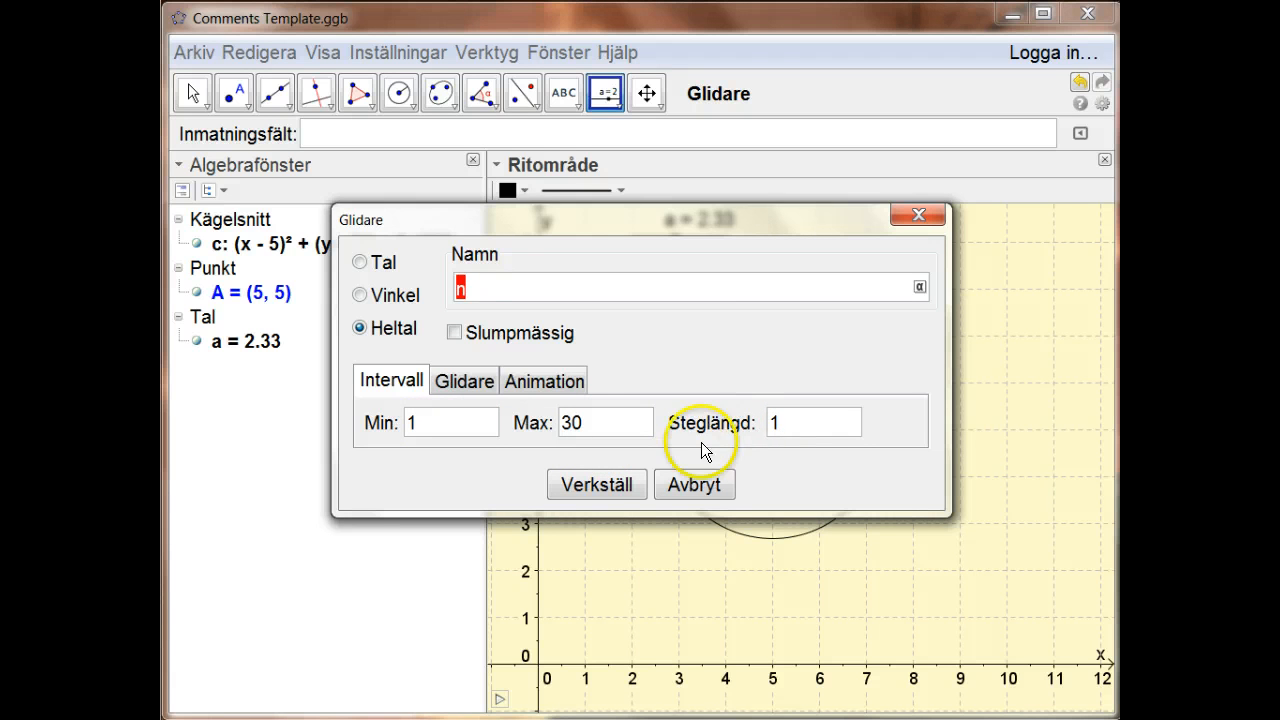
{"action": "left_click", "coordinate": [595, 485]}
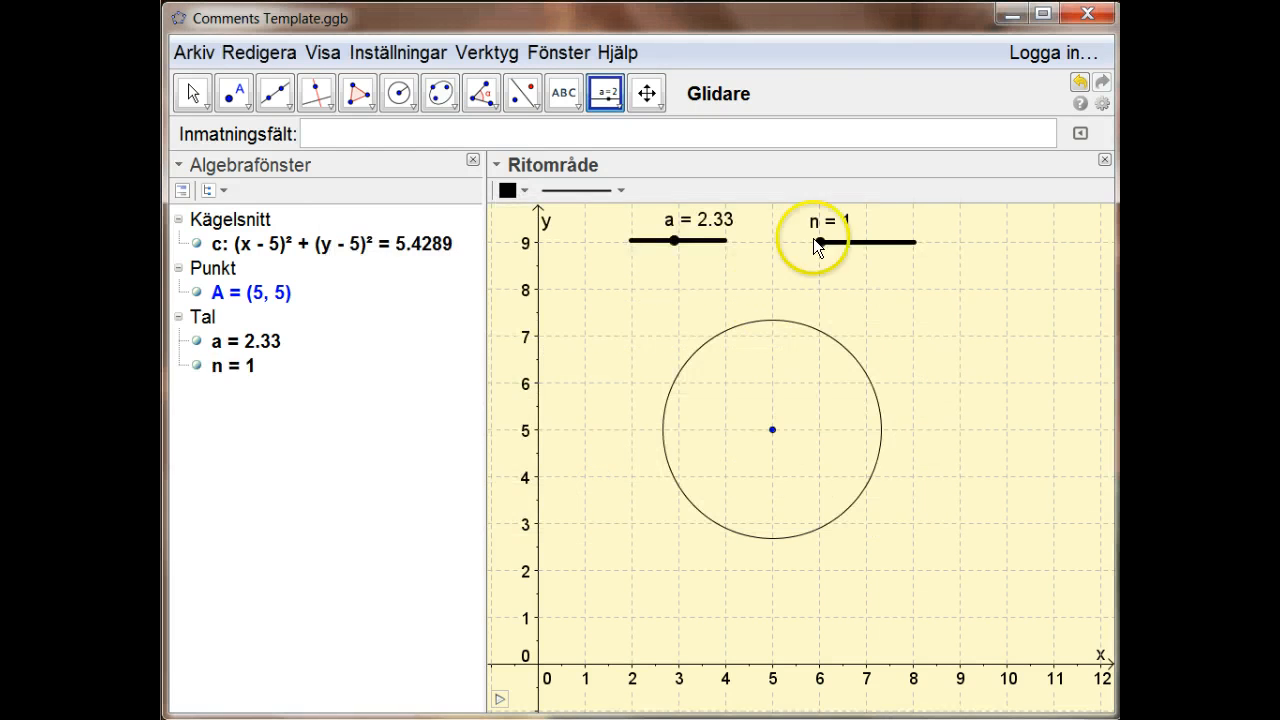
{"action": "left_click", "coordinate": [234, 364]}
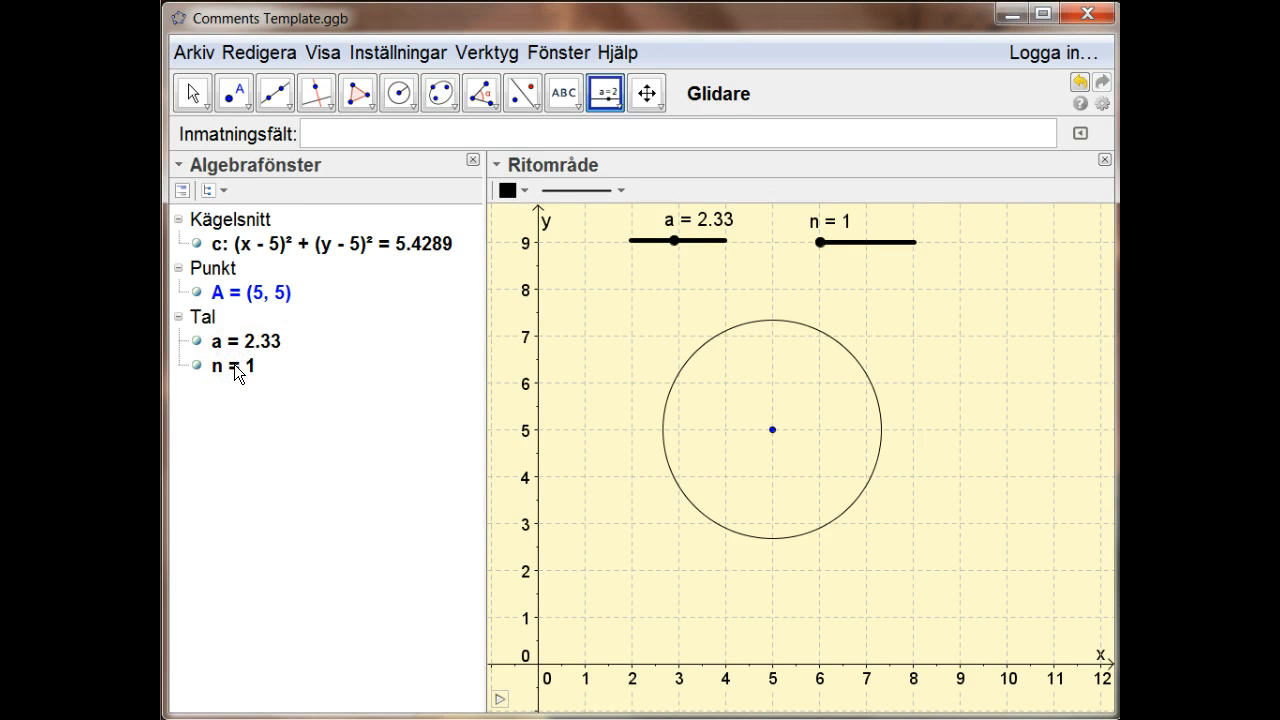
{"action": "key", "text": "Escape"}
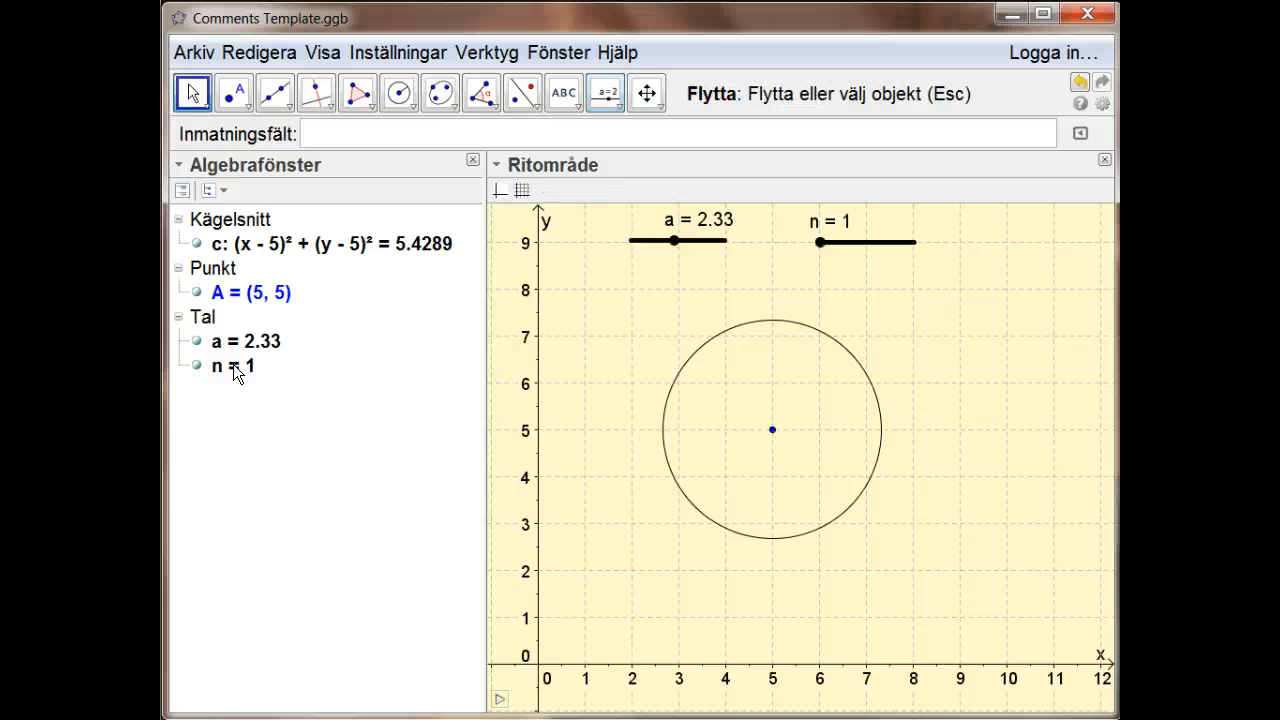
Step slider n up to 13 in unit increments, and set it back to 1.
{"action": "left_click", "coordinate": [234, 364]}
{"action": "key", "text": "Right"}
{"action": "key", "text": "Right"}
{"action": "key", "text": "Right"}
{"action": "key", "text": "Right"}
{"action": "key", "text": "Right"}
{"action": "key", "text": "Right"}
{"action": "key", "text": "Right"}
{"action": "key", "text": "Right"}
{"action": "key", "text": "Right"}
{"action": "key", "text": "Right"}
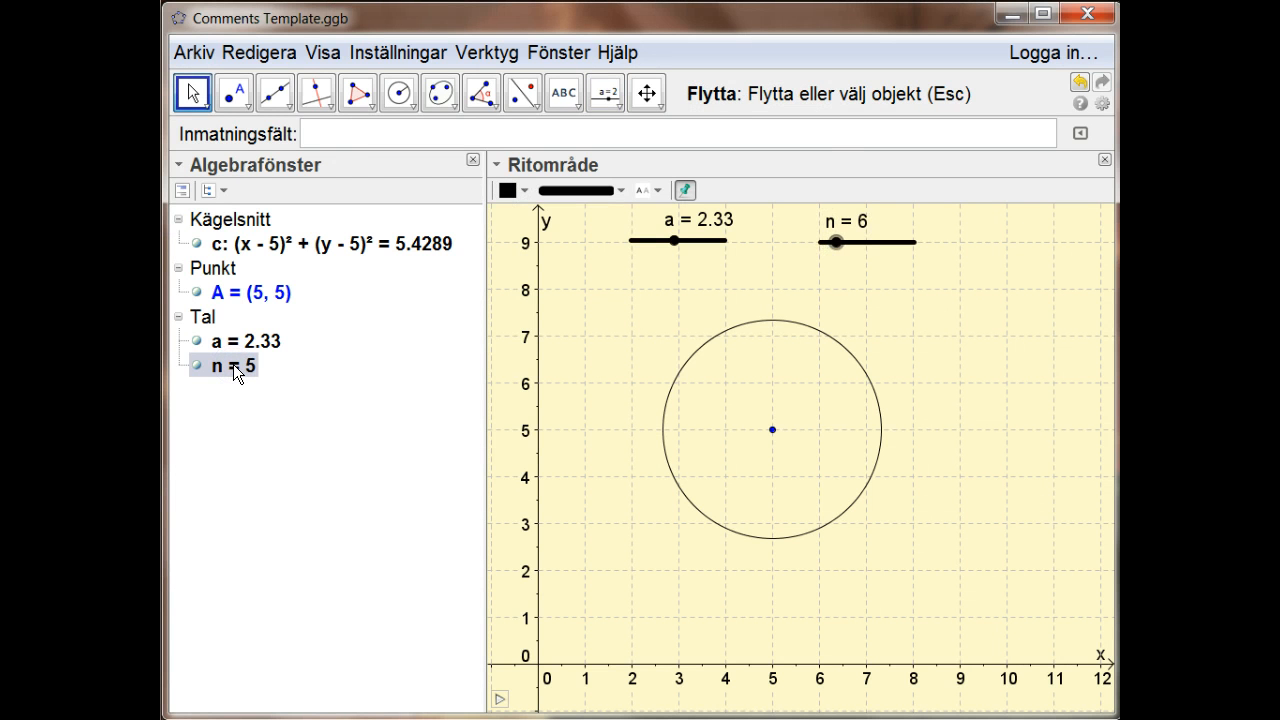
{"action": "key", "text": "Right"}
{"action": "key", "text": "Right"}
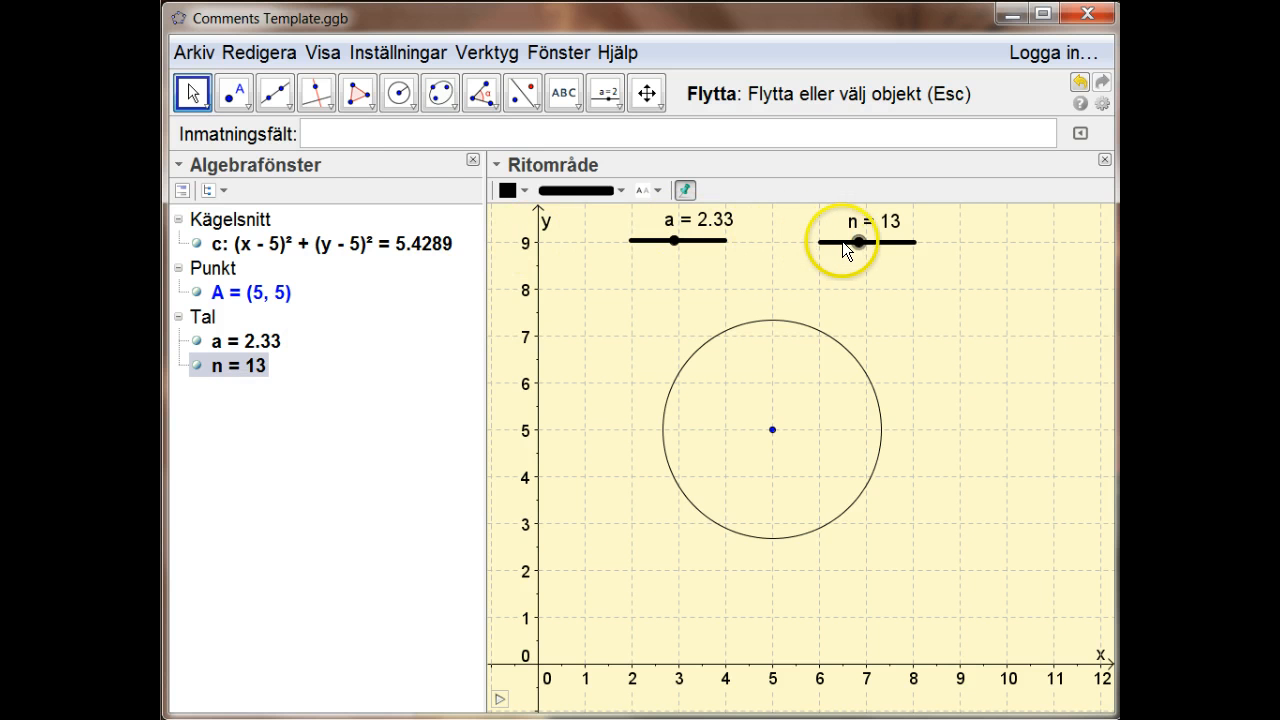
{"action": "left_click_drag", "start_coordinate": [853, 241], "coordinate": [770, 253]}
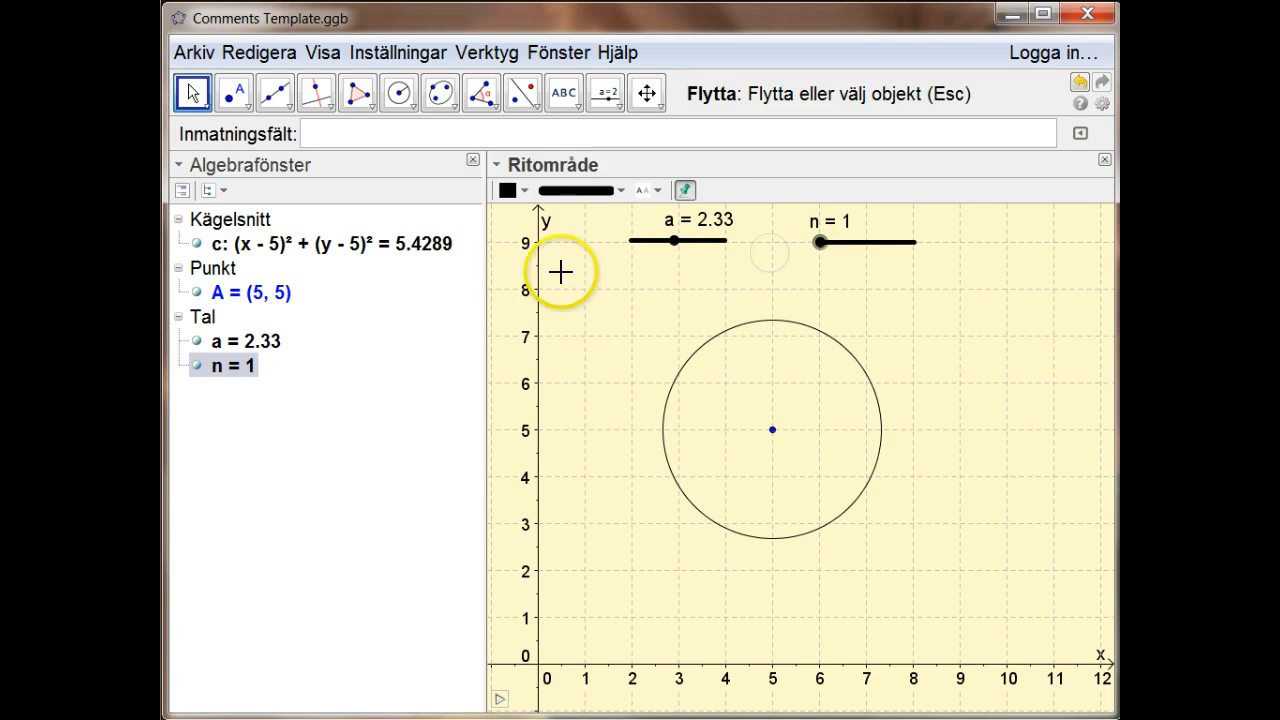
Delete the circle c, the point A and both sliders a and n from the construction.
{"action": "left_click", "coordinate": [221, 234]}
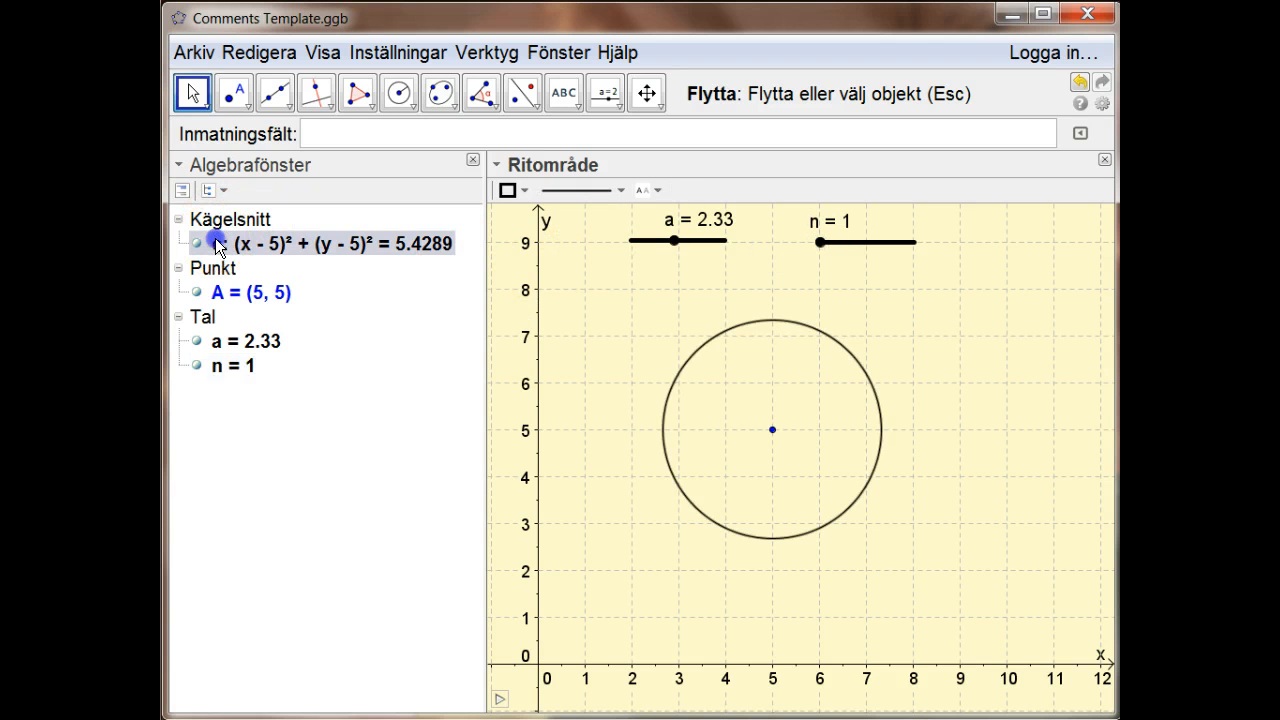
{"action": "key", "text": "Delete"}
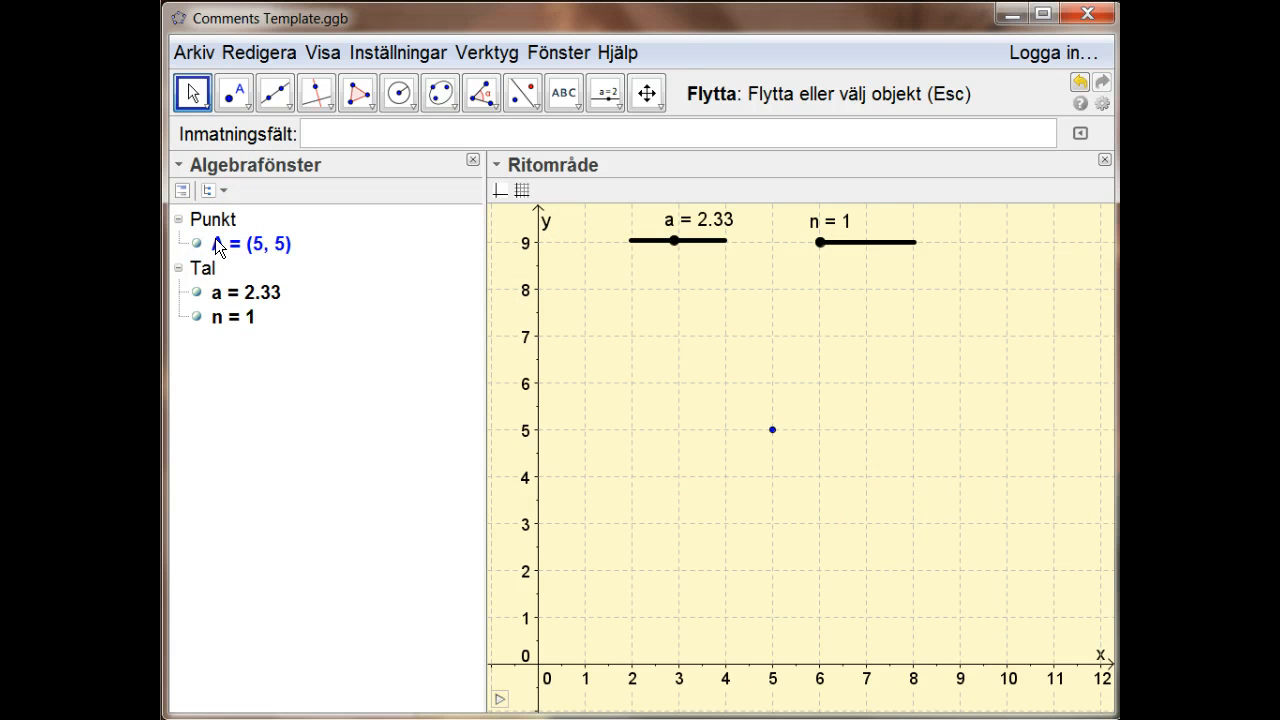
{"action": "left_click", "coordinate": [215, 238]}
{"action": "key", "text": "Delete"}
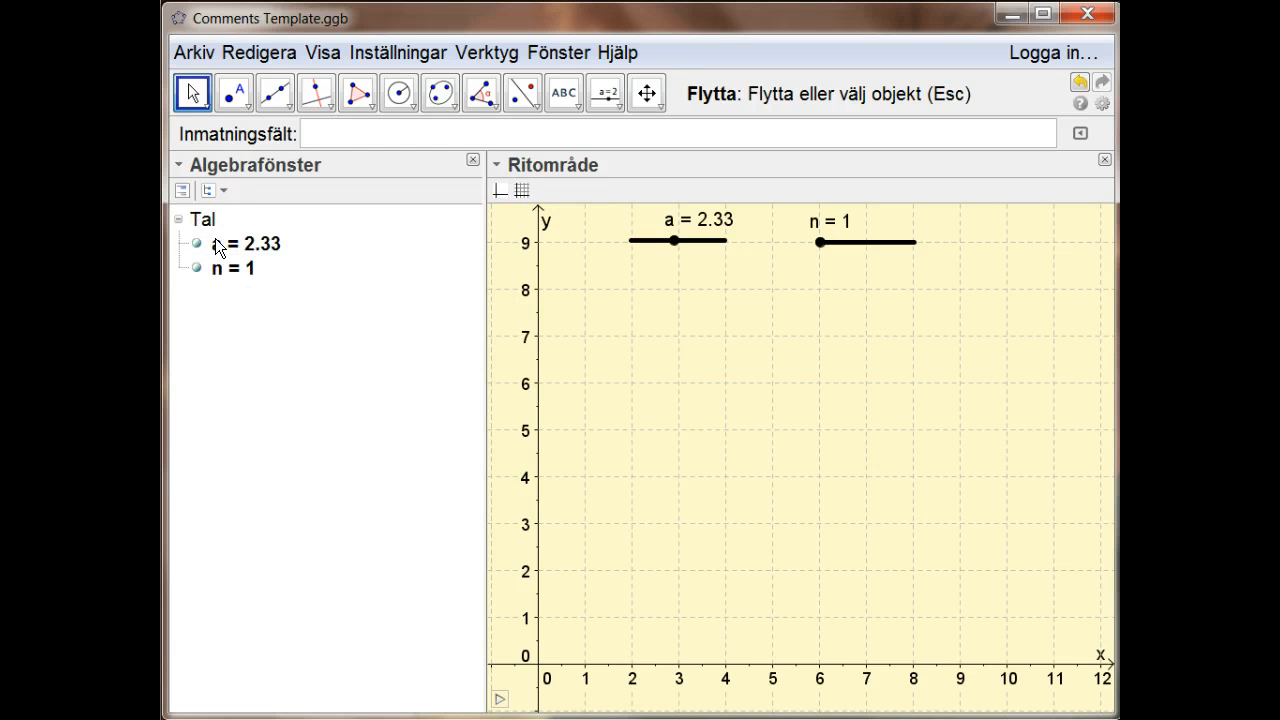
{"action": "left_click", "coordinate": [214, 243]}
{"action": "key", "text": "Delete"}
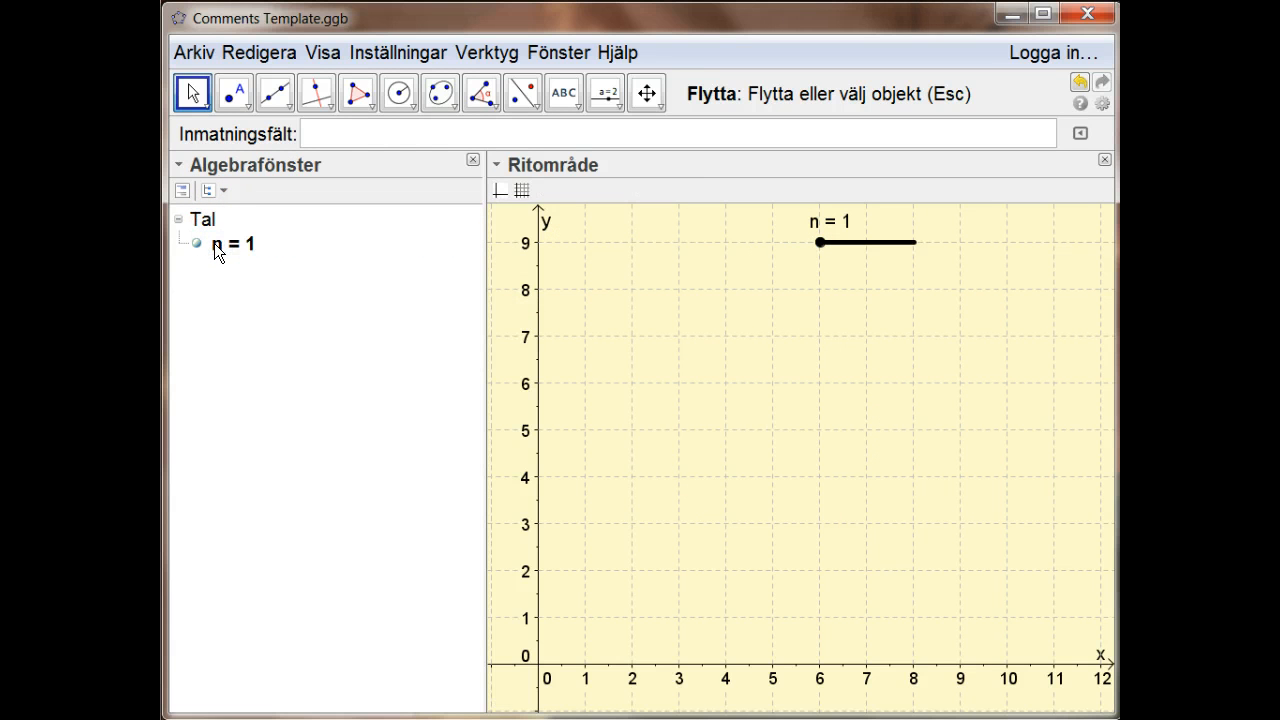
{"action": "left_click", "coordinate": [214, 243]}
{"action": "key", "text": "Delete"}
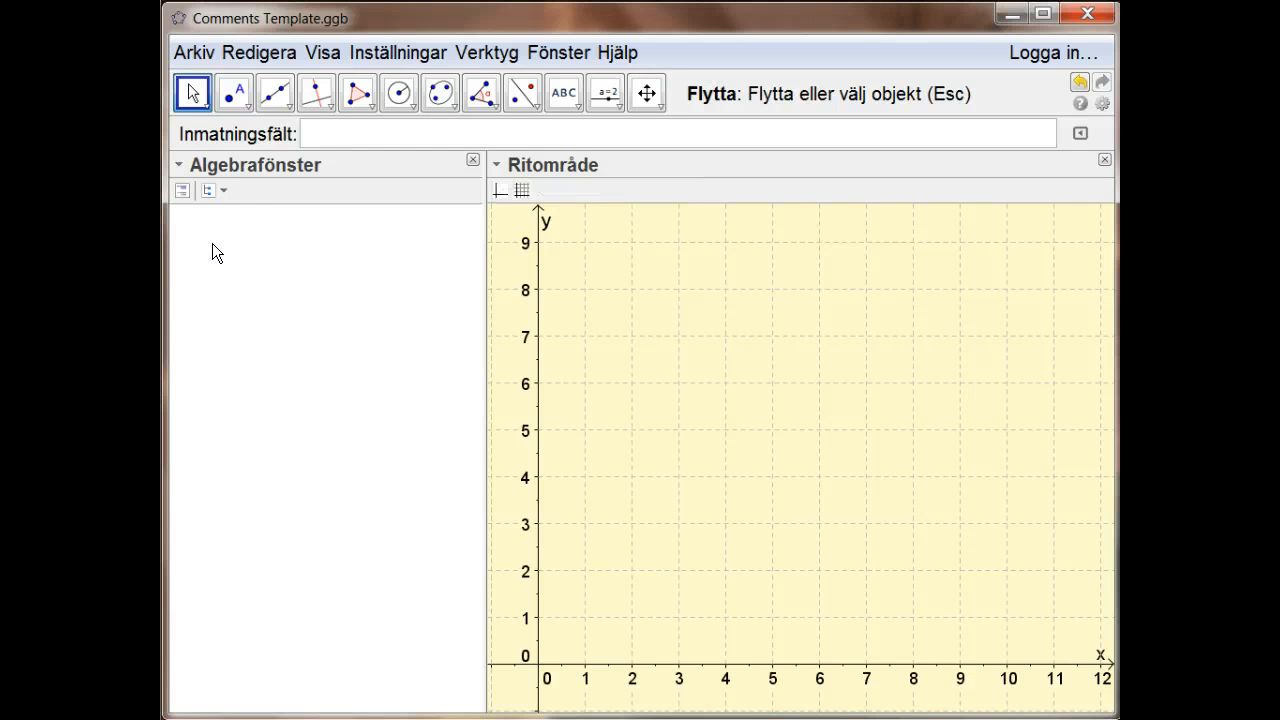
Show the auxiliary objects in the algebra list and display the second graphics view, Ritområde 2.
{"action": "left_click", "coordinate": [181, 190]}
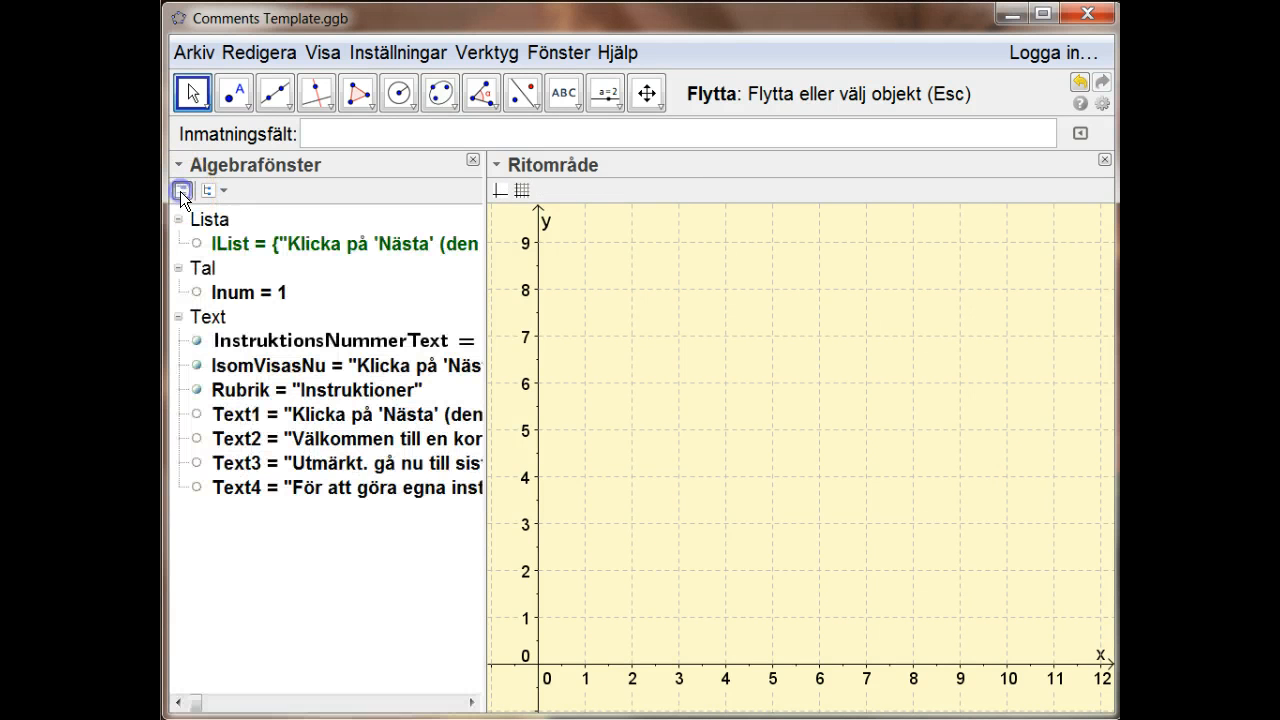
{"action": "left_click", "coordinate": [328, 51]}
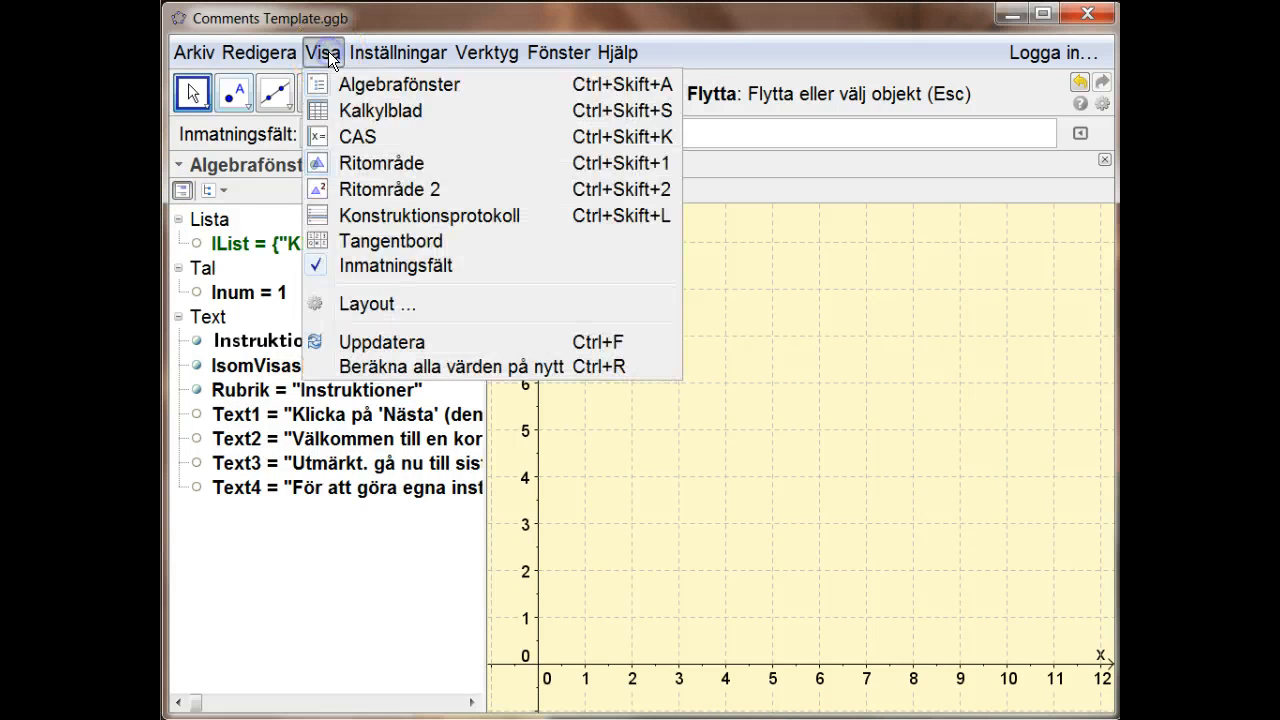
{"action": "left_click", "coordinate": [394, 190]}
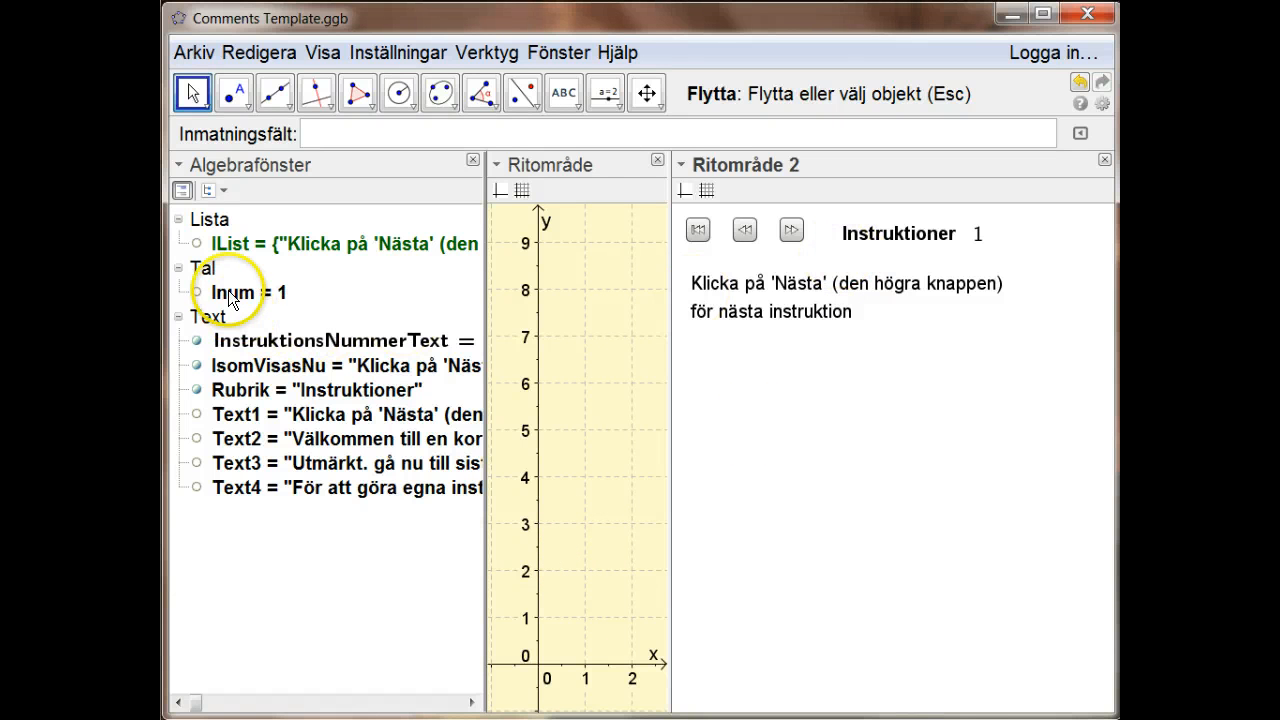
Examine the slider properties of the number Inum, including its interval and step size, and close them.
{"action": "left_click", "coordinate": [255, 293]}
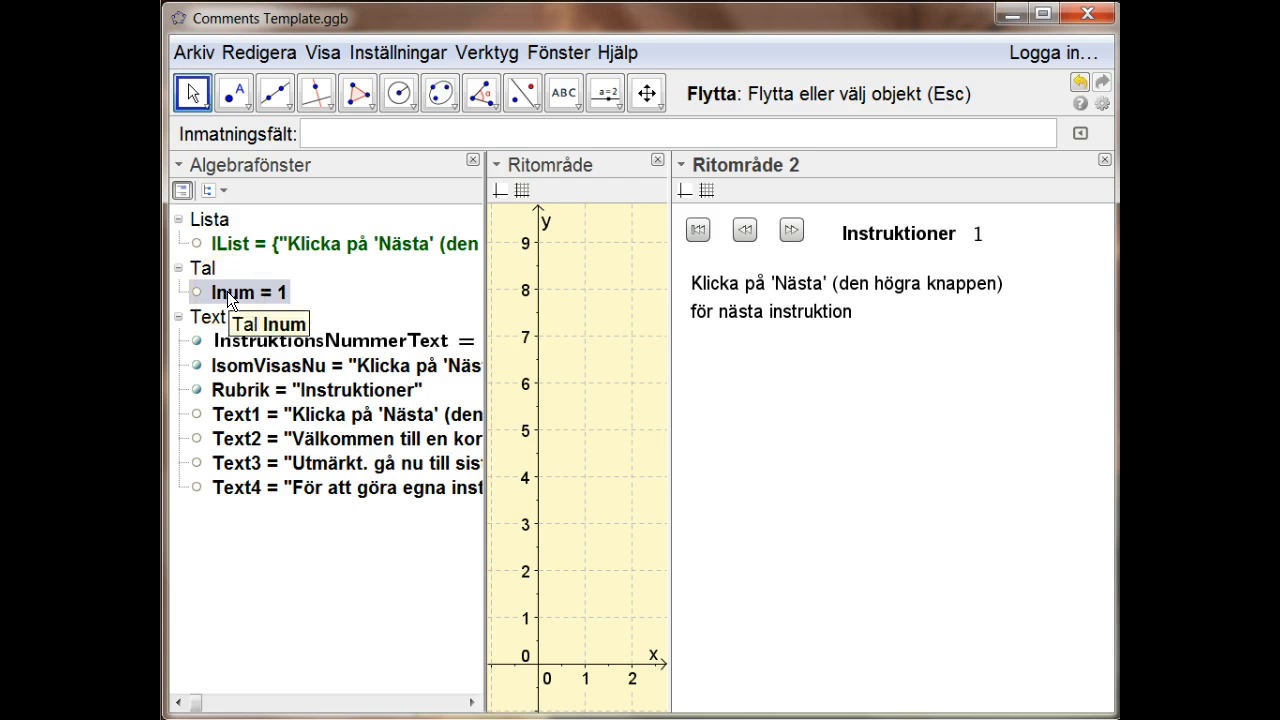
{"action": "right_click", "coordinate": [227, 291]}
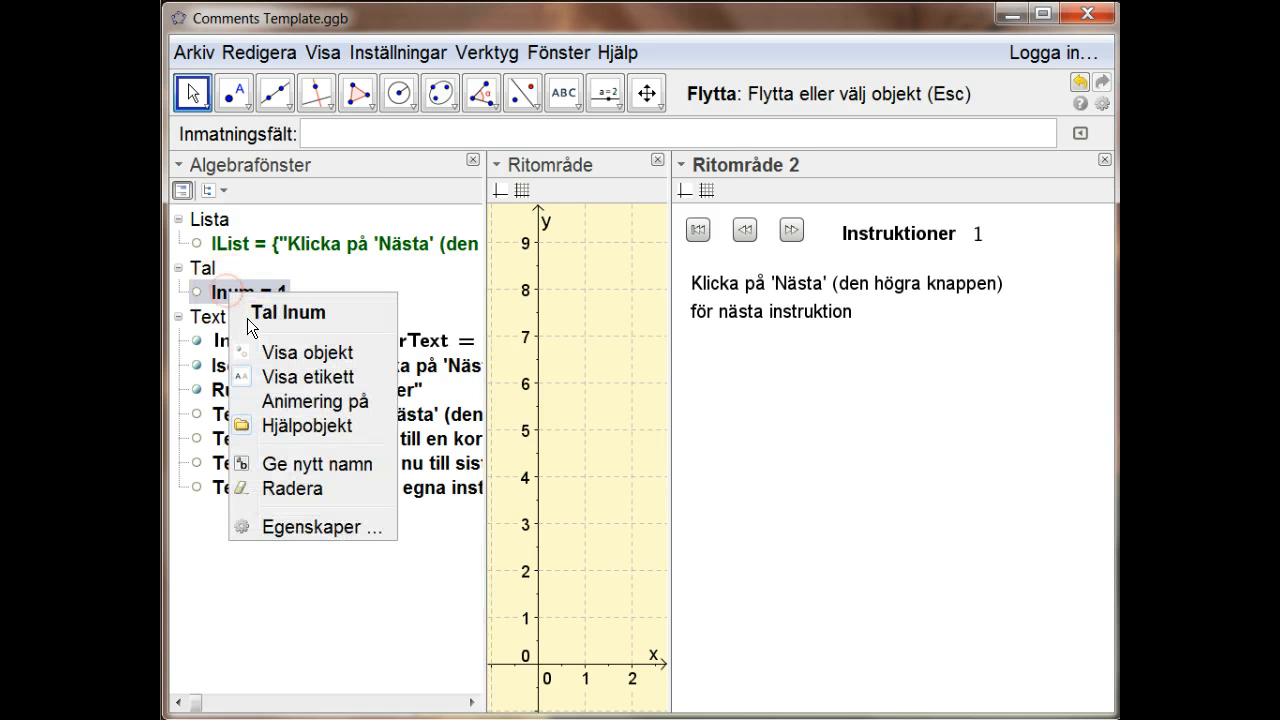
{"action": "left_click", "coordinate": [284, 528]}
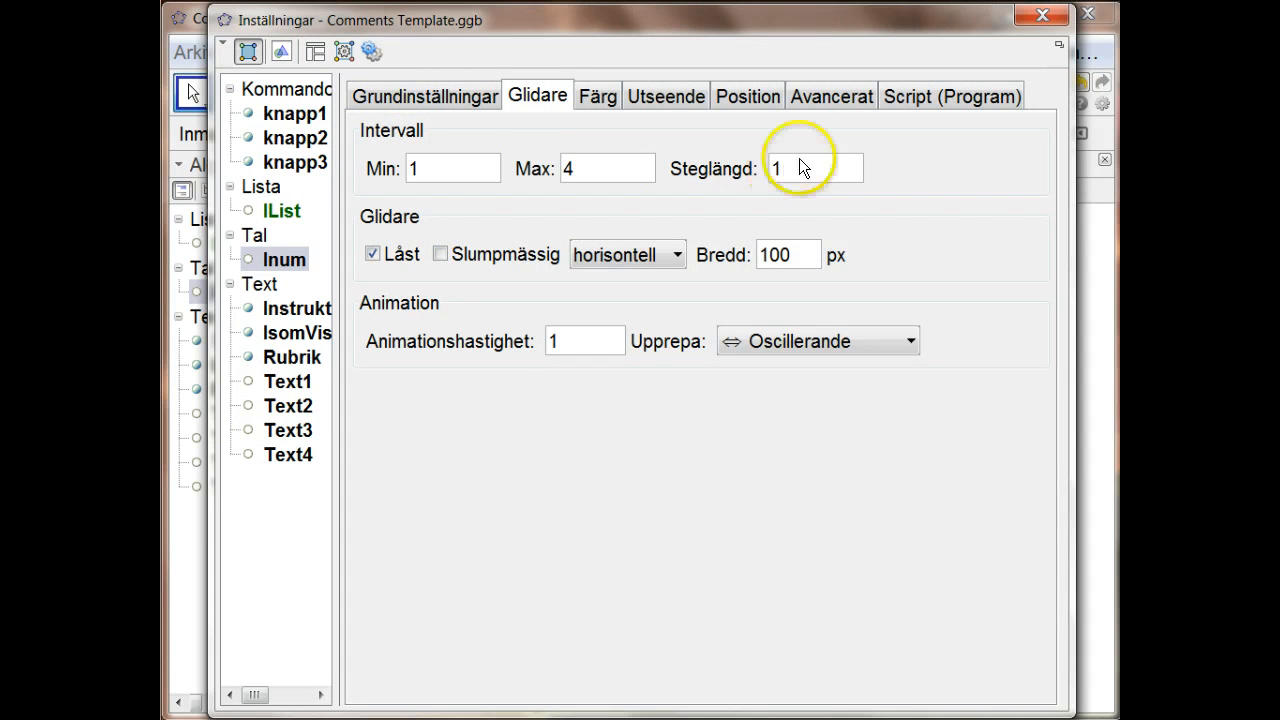
{"action": "left_click", "coordinate": [1042, 18]}
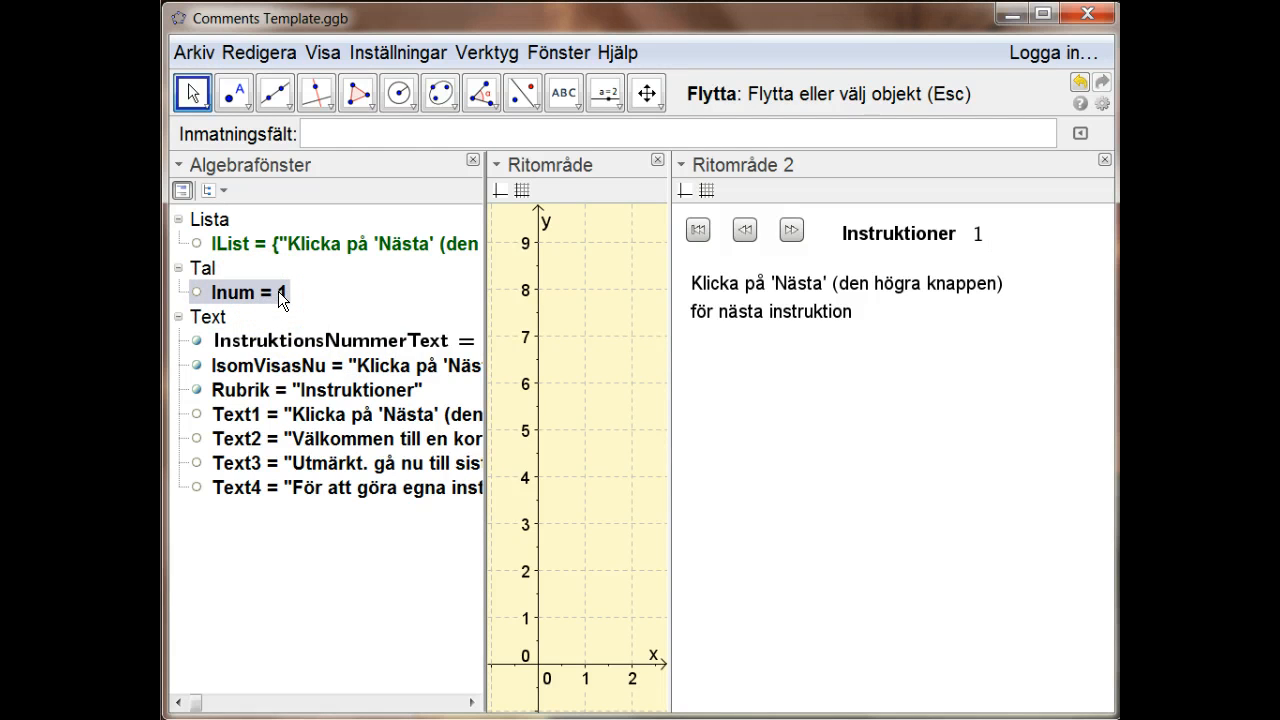
Examine the on-click script in the properties of the forward button knapp1.
{"action": "right_click", "coordinate": [791, 232]}
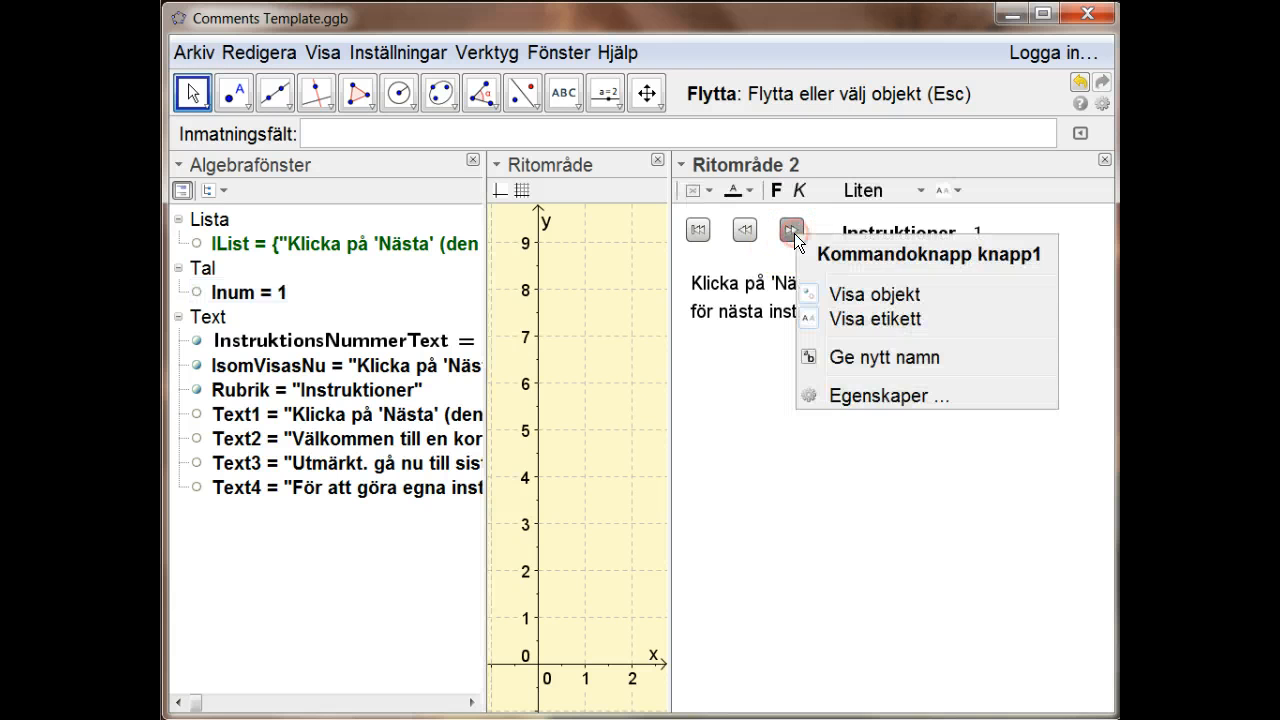
{"action": "left_click", "coordinate": [851, 398]}
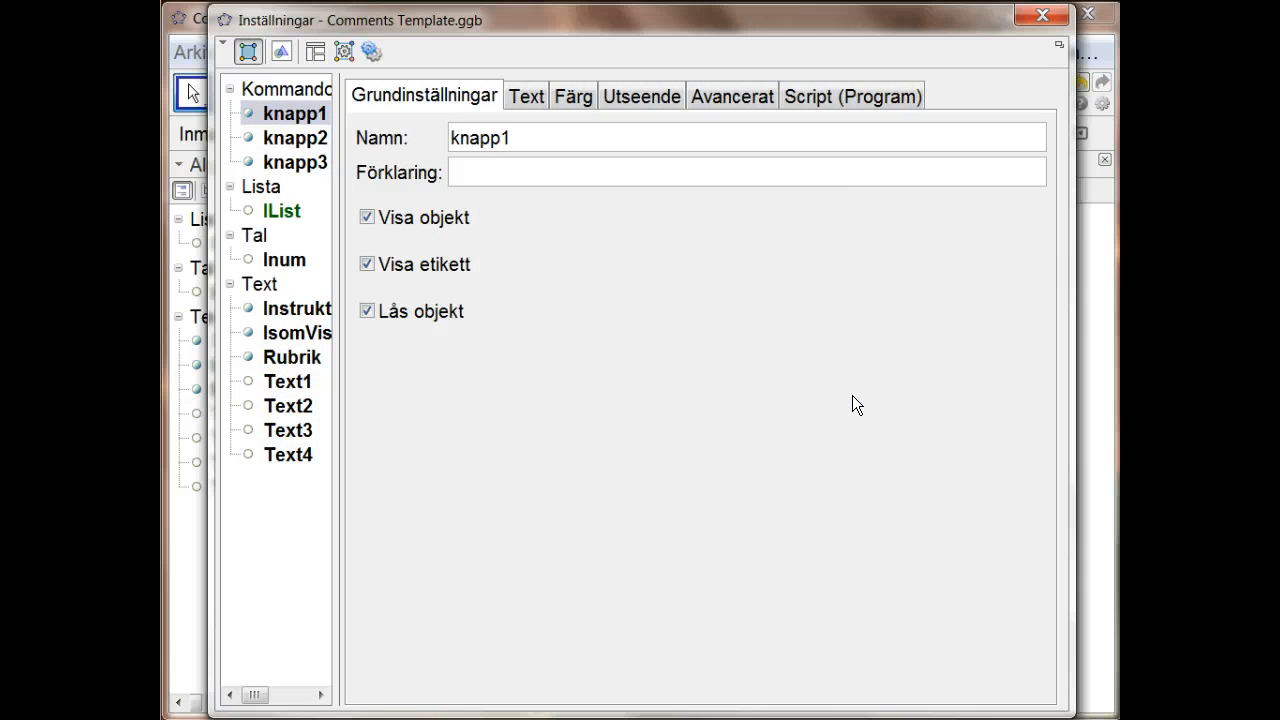
{"action": "left_click", "coordinate": [846, 94]}
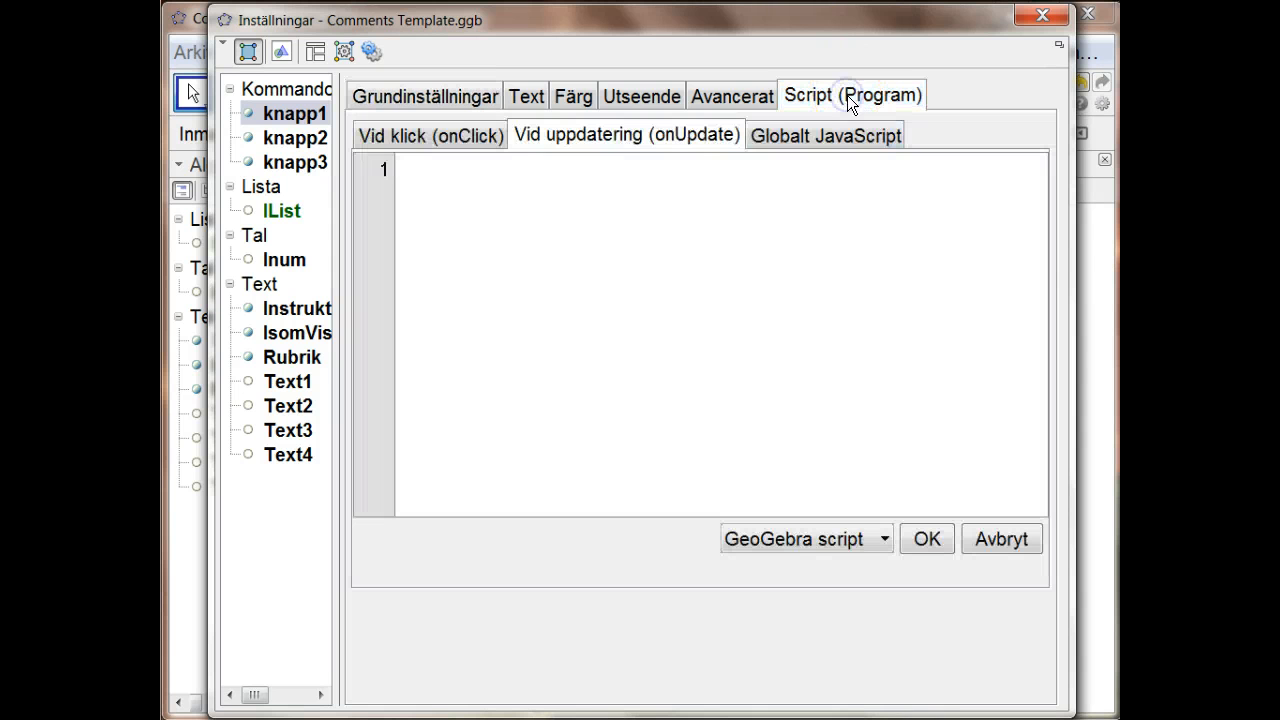
{"action": "left_click", "coordinate": [418, 134]}
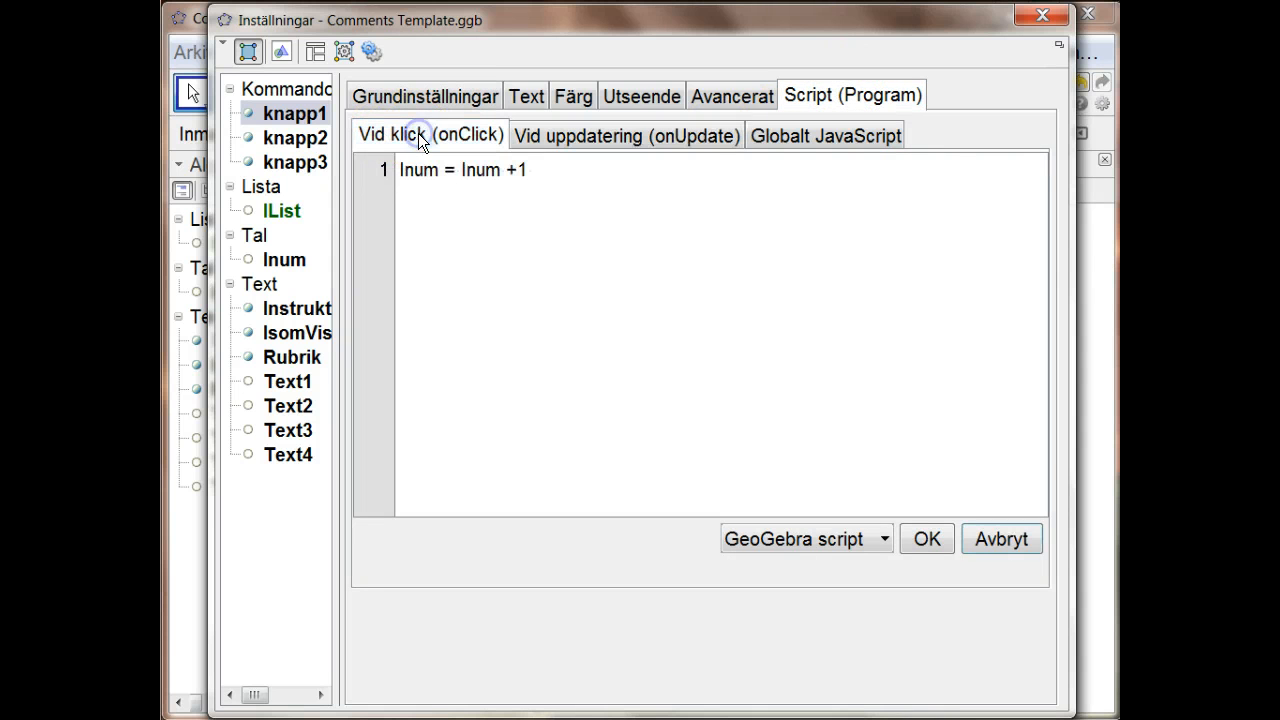
{"action": "left_click", "coordinate": [524, 180]}
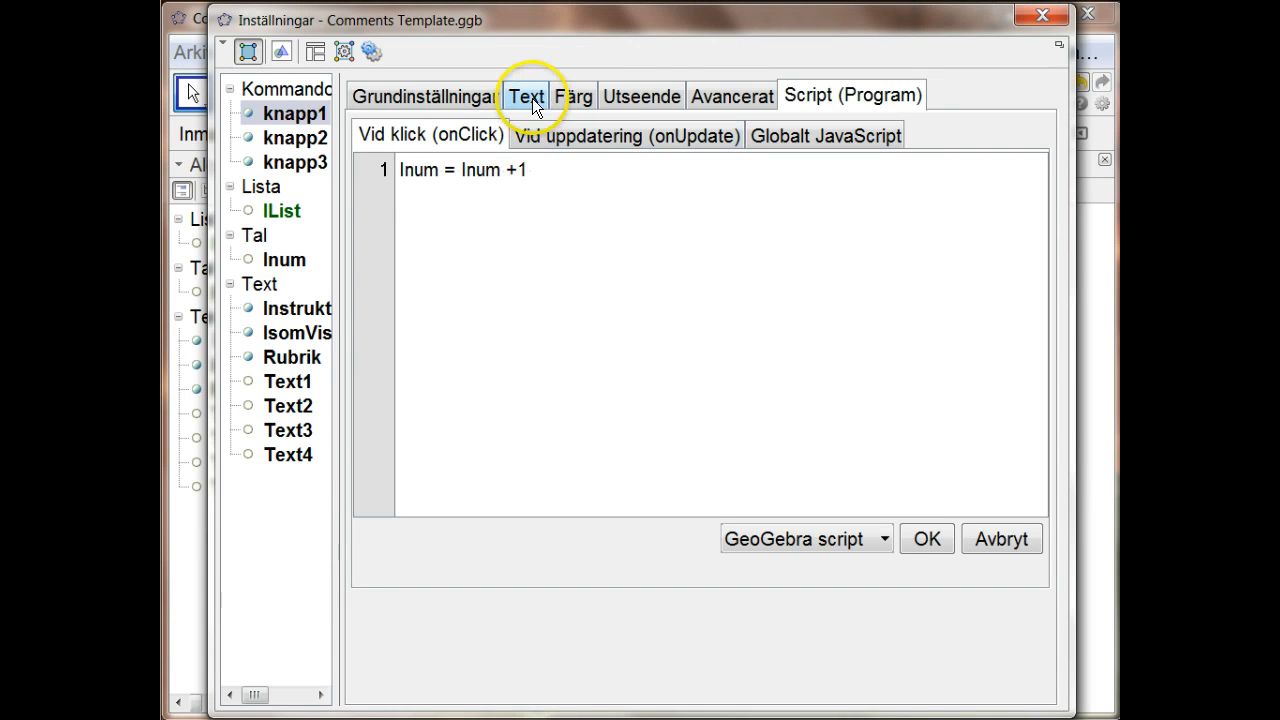
Review the size and the available icon images for knapp1, and close its properties without changes.
{"action": "left_click", "coordinate": [622, 93]}
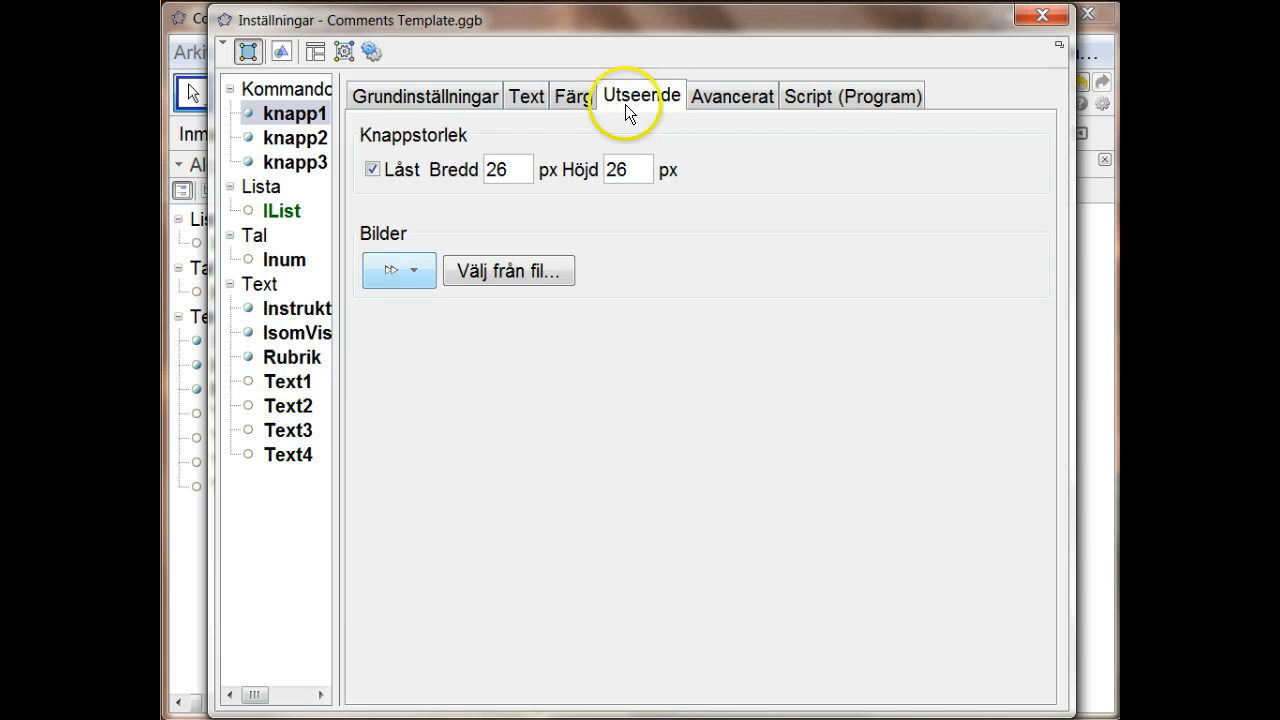
{"action": "left_click", "coordinate": [416, 271]}
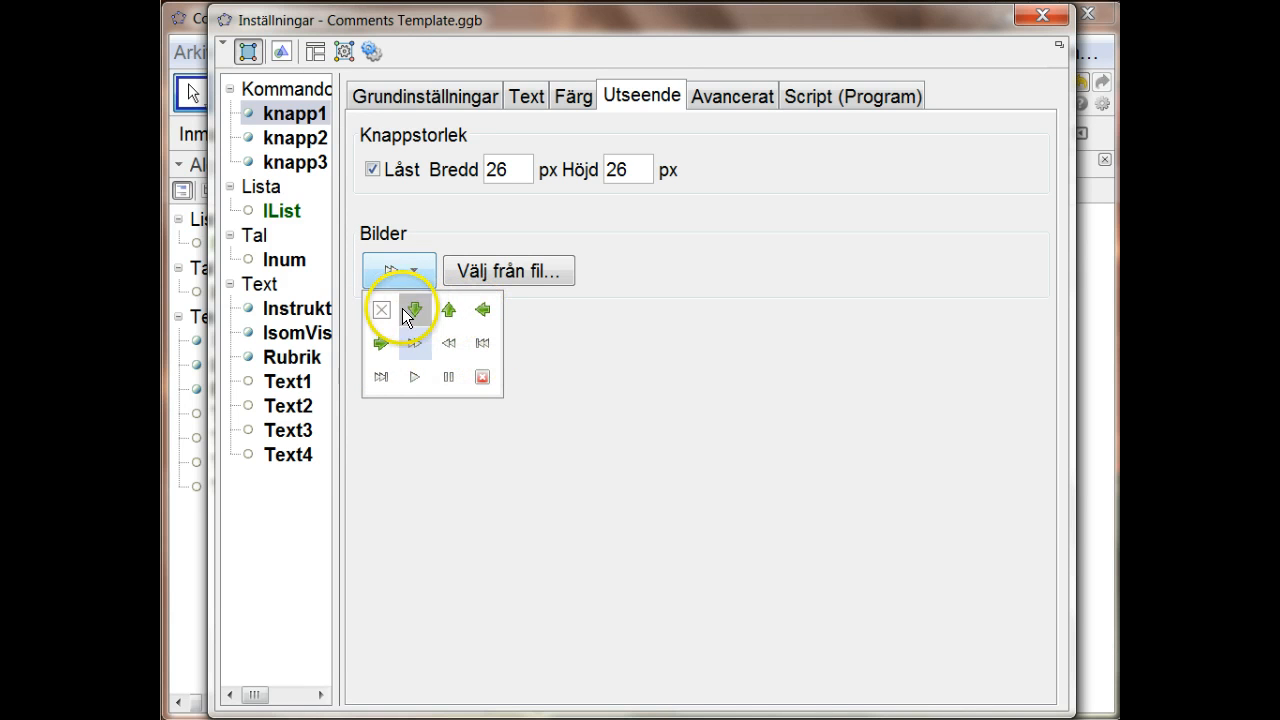
{"action": "left_click", "coordinate": [571, 335]}
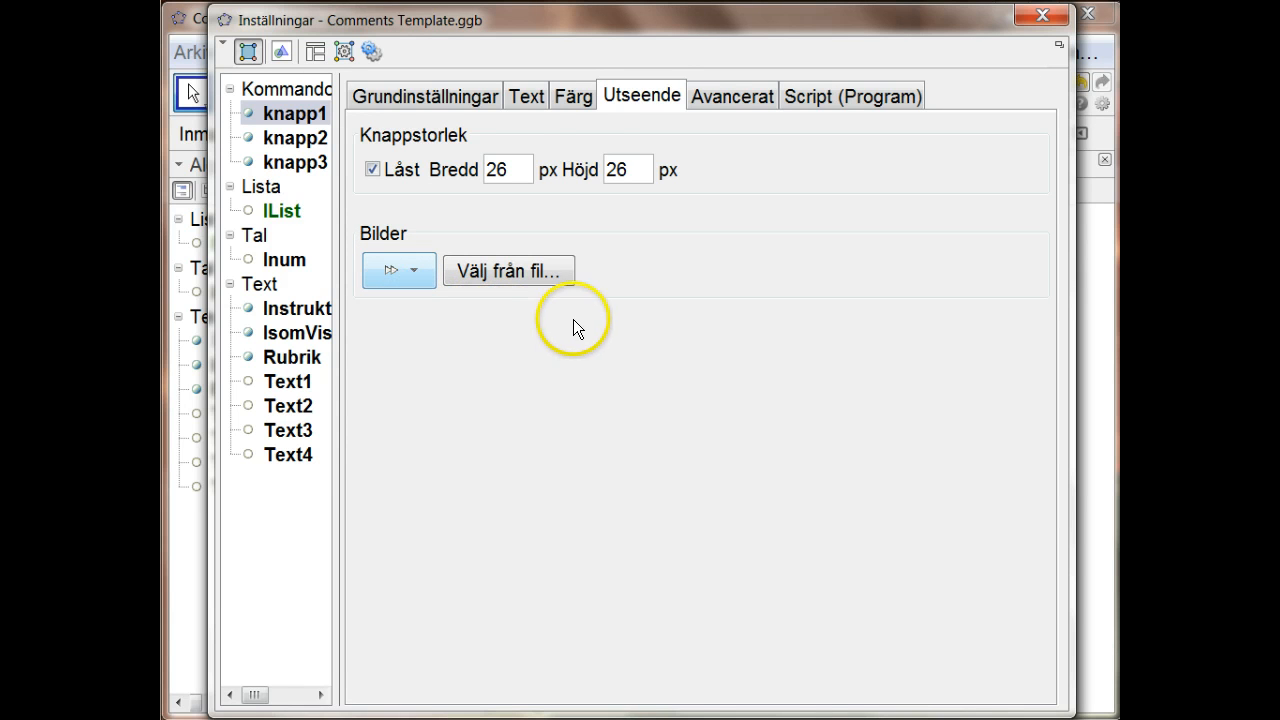
{"action": "left_click", "coordinate": [440, 95]}
{"action": "left_click", "coordinate": [1043, 17]}
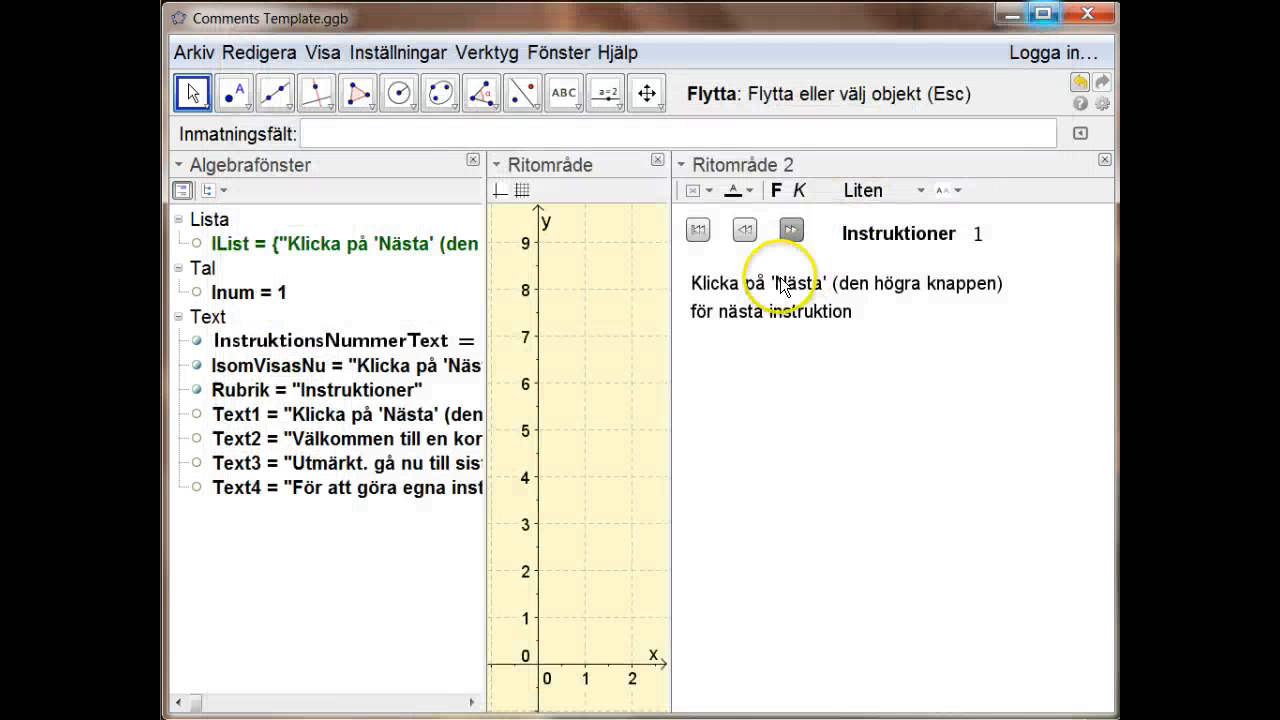
Test the instruction buttons by moving forward and back through the instructions, and return to the first instruction.
{"action": "left_click", "coordinate": [741, 229]}
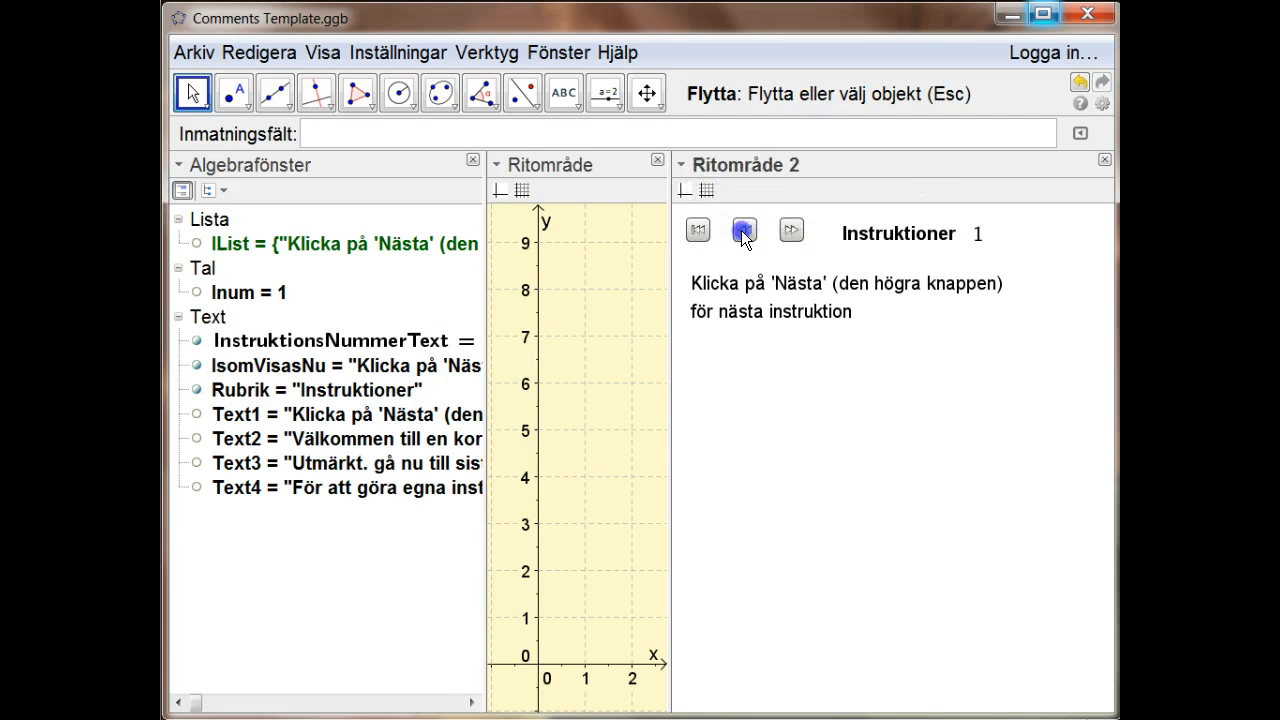
{"action": "left_click", "coordinate": [792, 229]}
{"action": "left_click", "coordinate": [796, 226]}
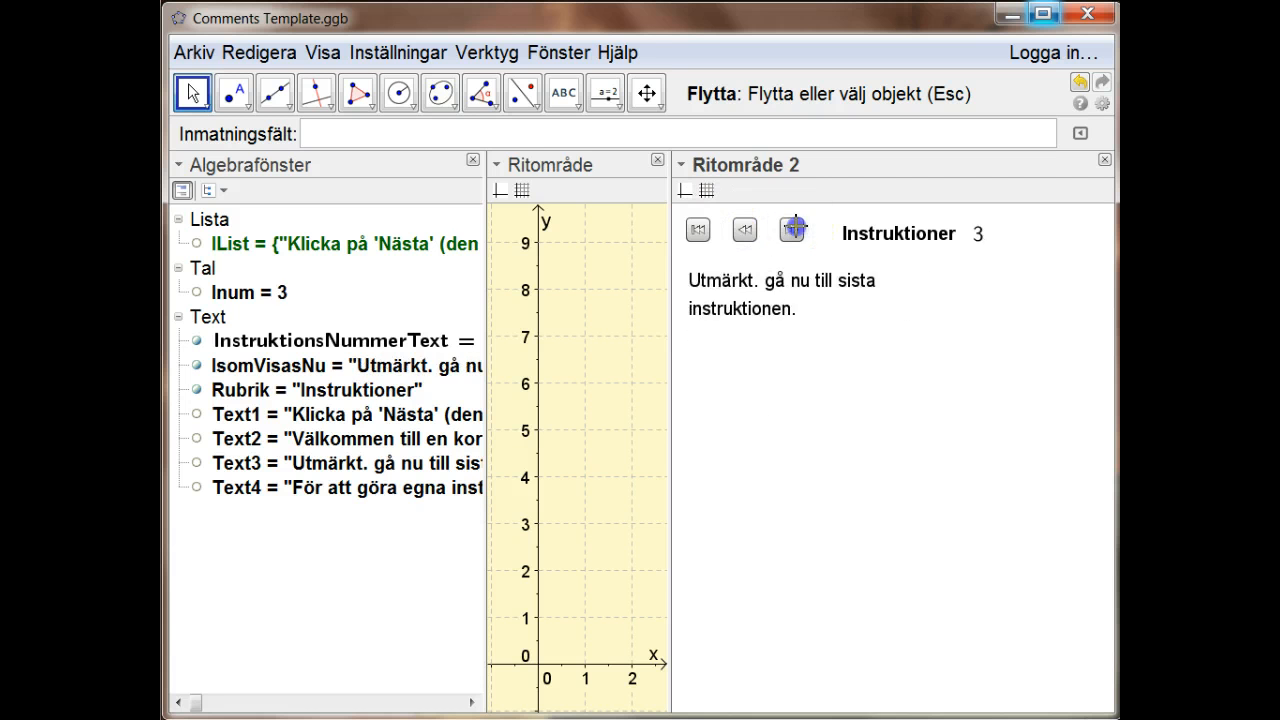
{"action": "left_click", "coordinate": [796, 226]}
{"action": "left_click", "coordinate": [746, 231]}
{"action": "left_click", "coordinate": [746, 232]}
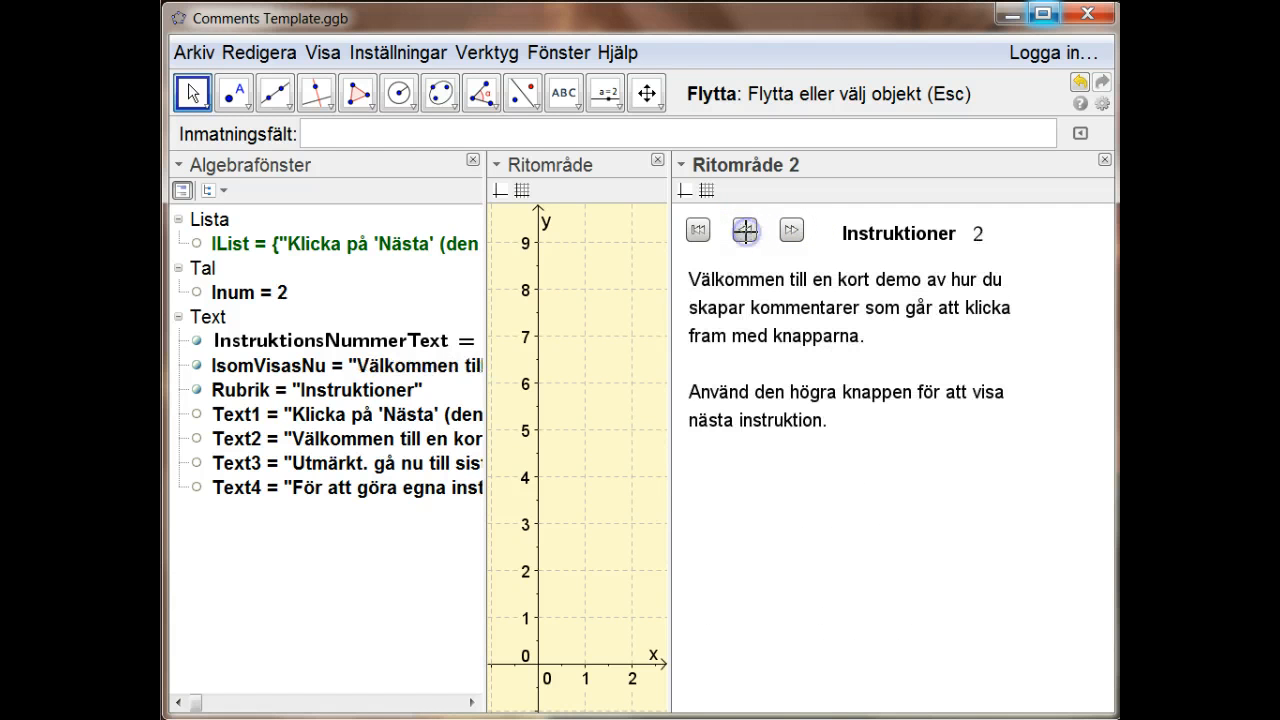
{"action": "left_click", "coordinate": [790, 228]}
{"action": "left_click", "coordinate": [790, 228]}
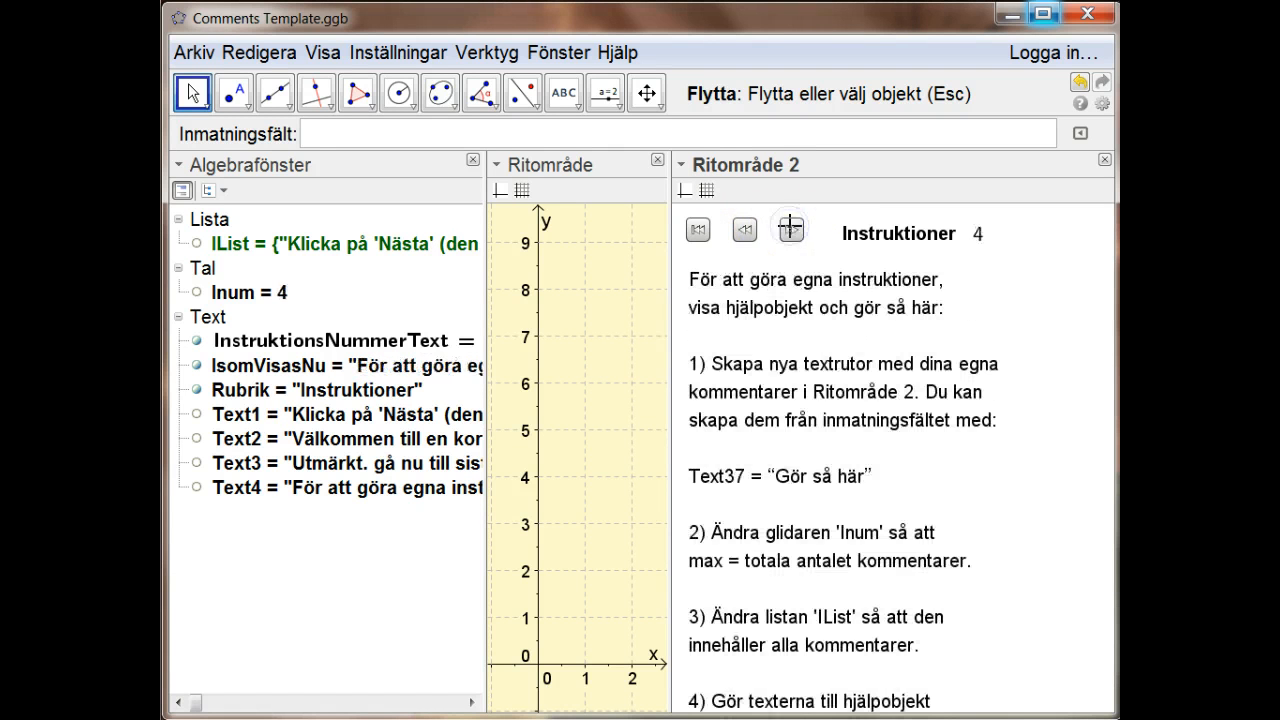
{"action": "left_click", "coordinate": [696, 230]}
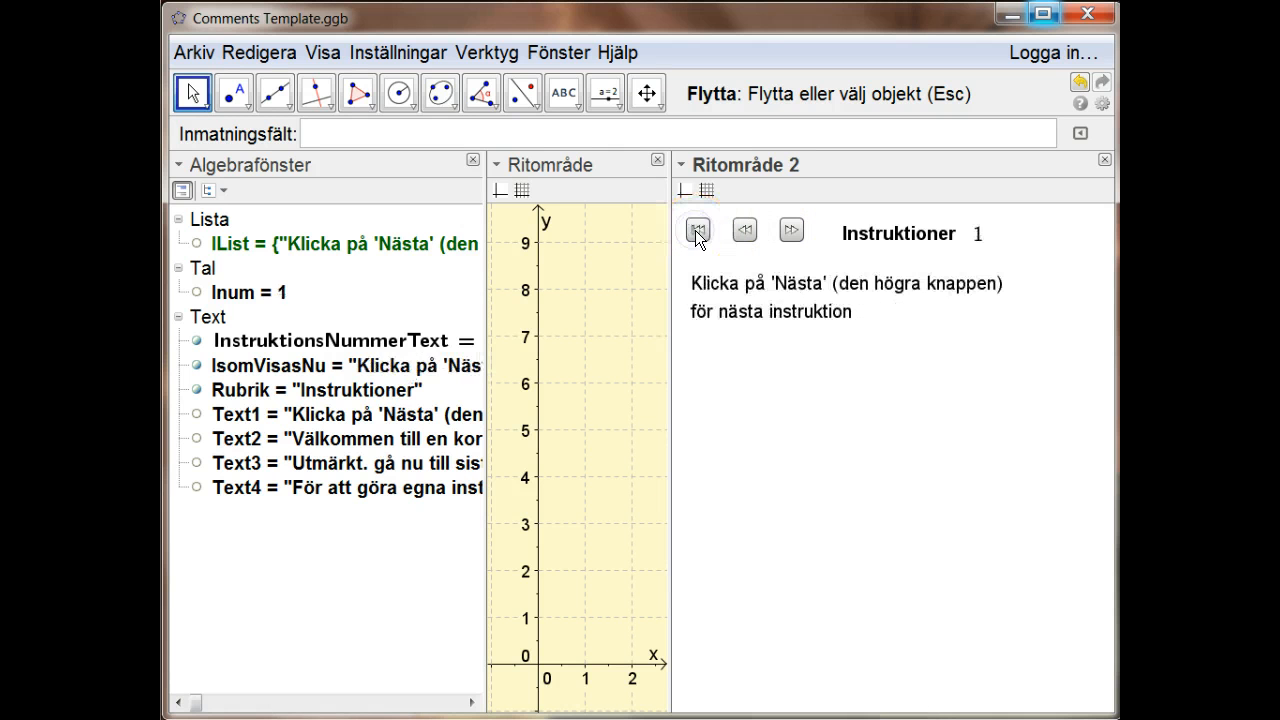
Examine the on-click script of the return-to-start button knapp3 and close its properties.
{"action": "right_click", "coordinate": [696, 230]}
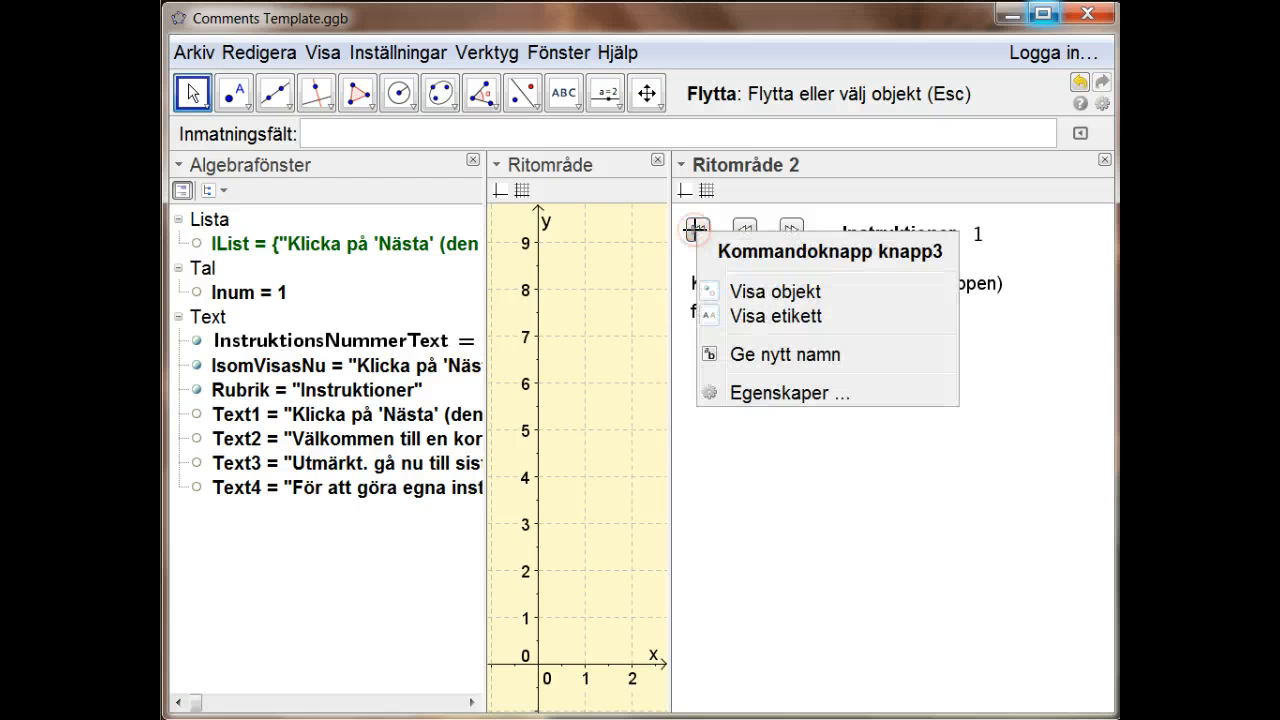
{"action": "left_click", "coordinate": [751, 390]}
{"action": "left_click", "coordinate": [810, 99]}
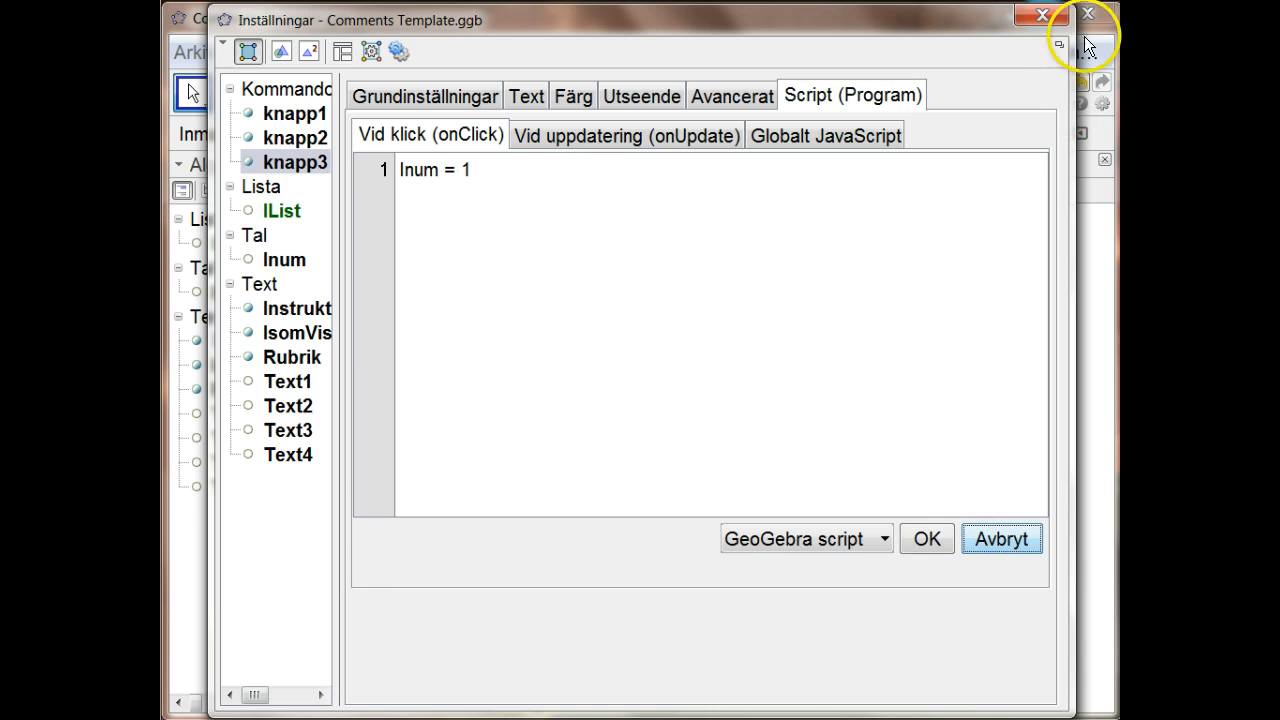
{"action": "left_click", "coordinate": [1044, 16]}
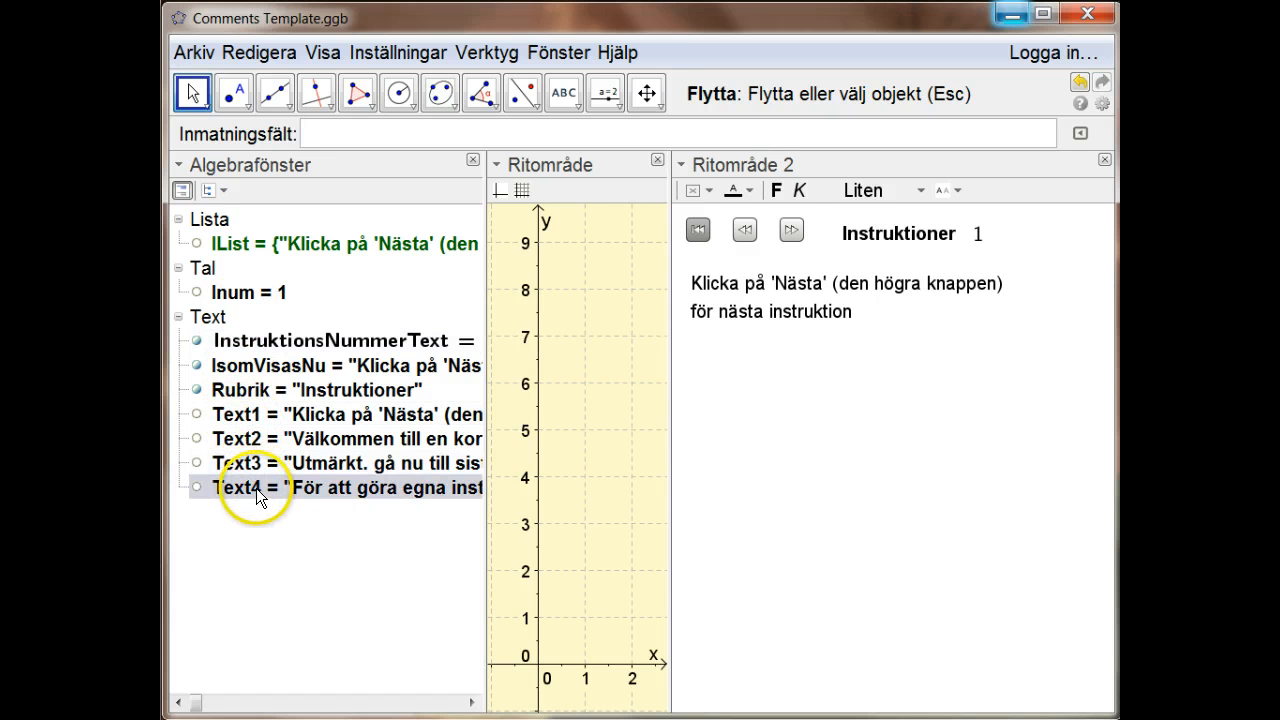
Select Text1 and Text2, inspect the definition of the list IList, and cancel the redefinition.
{"action": "left_click", "coordinate": [335, 440]}
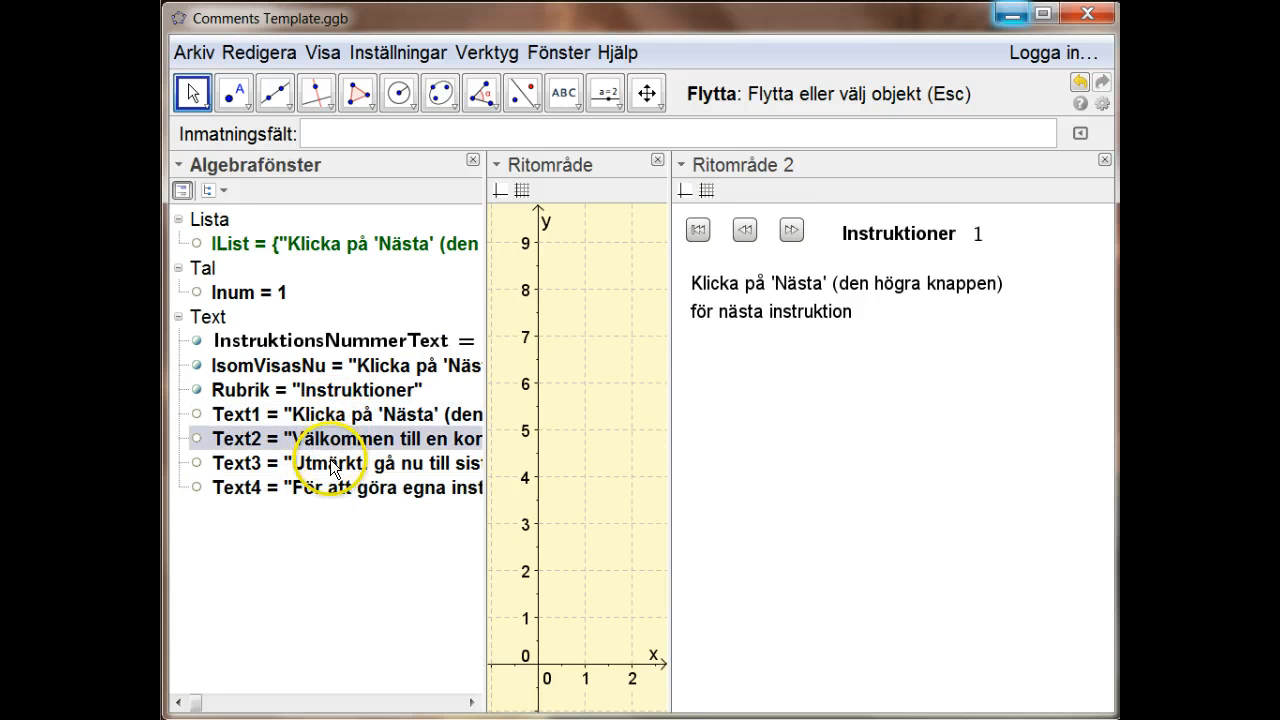
{"action": "left_click", "coordinate": [205, 414]}
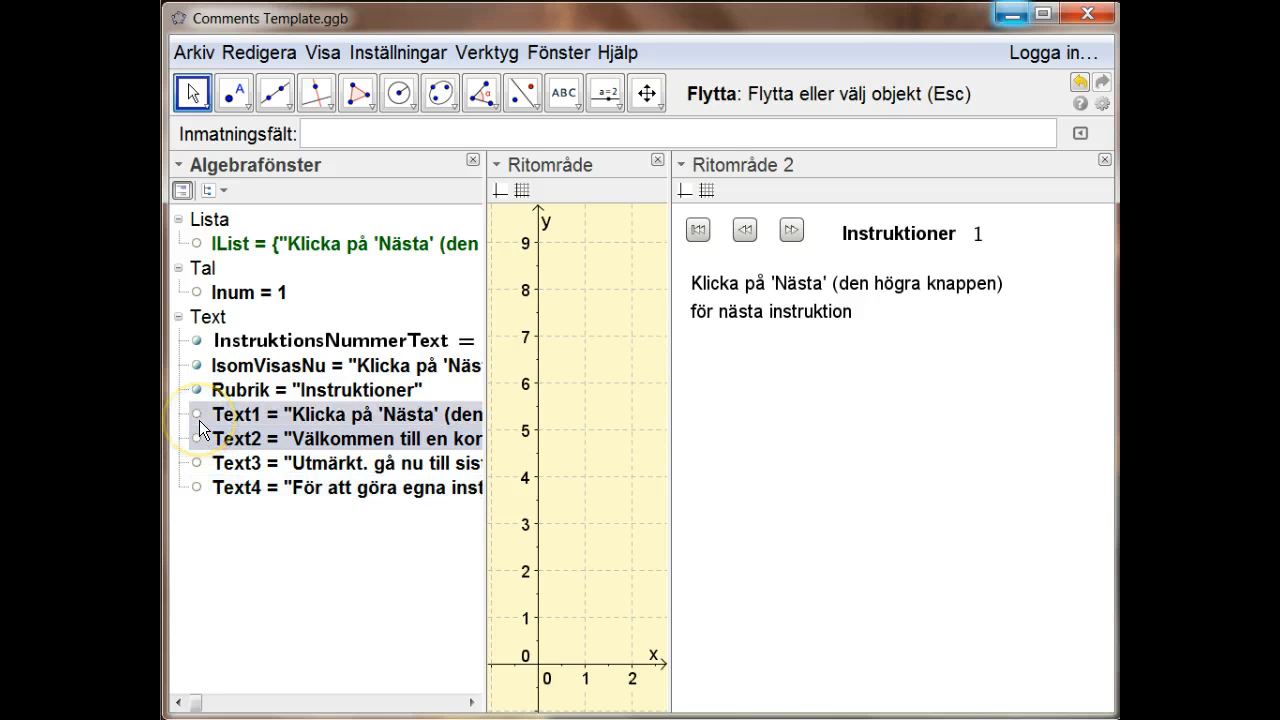
{"action": "double_click", "coordinate": [244, 245]}
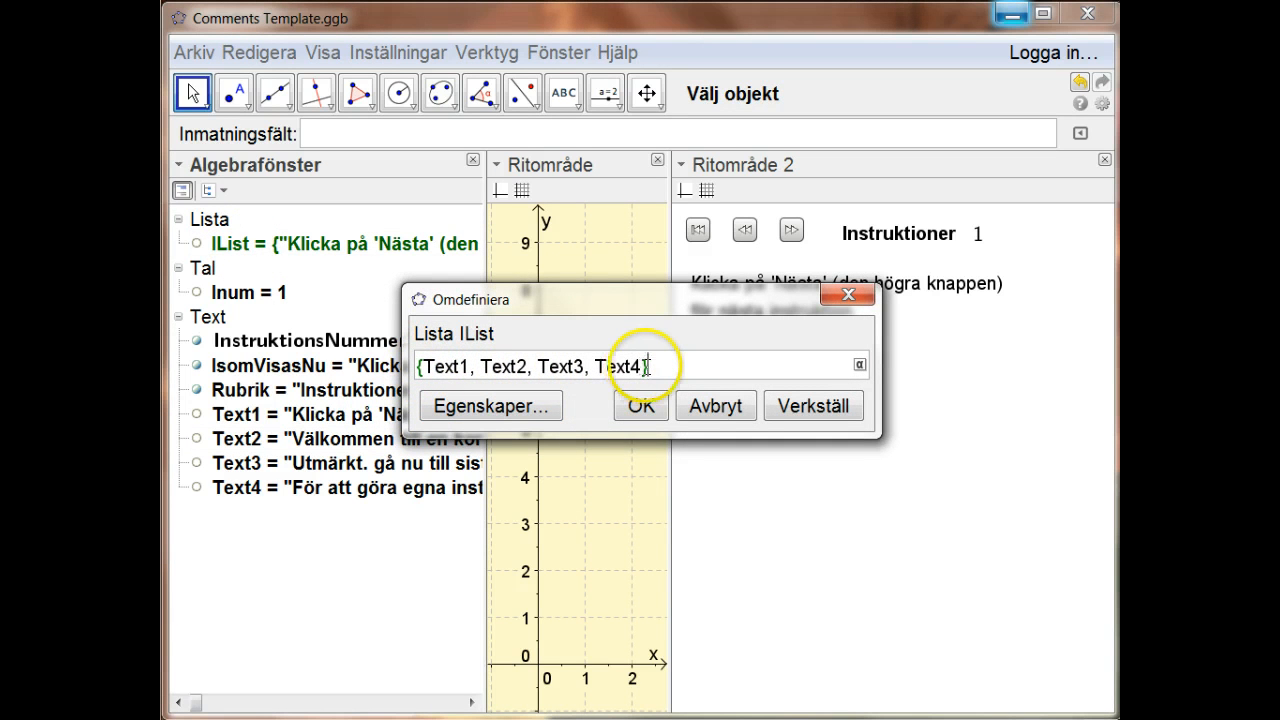
{"action": "left_click", "coordinate": [699, 411]}
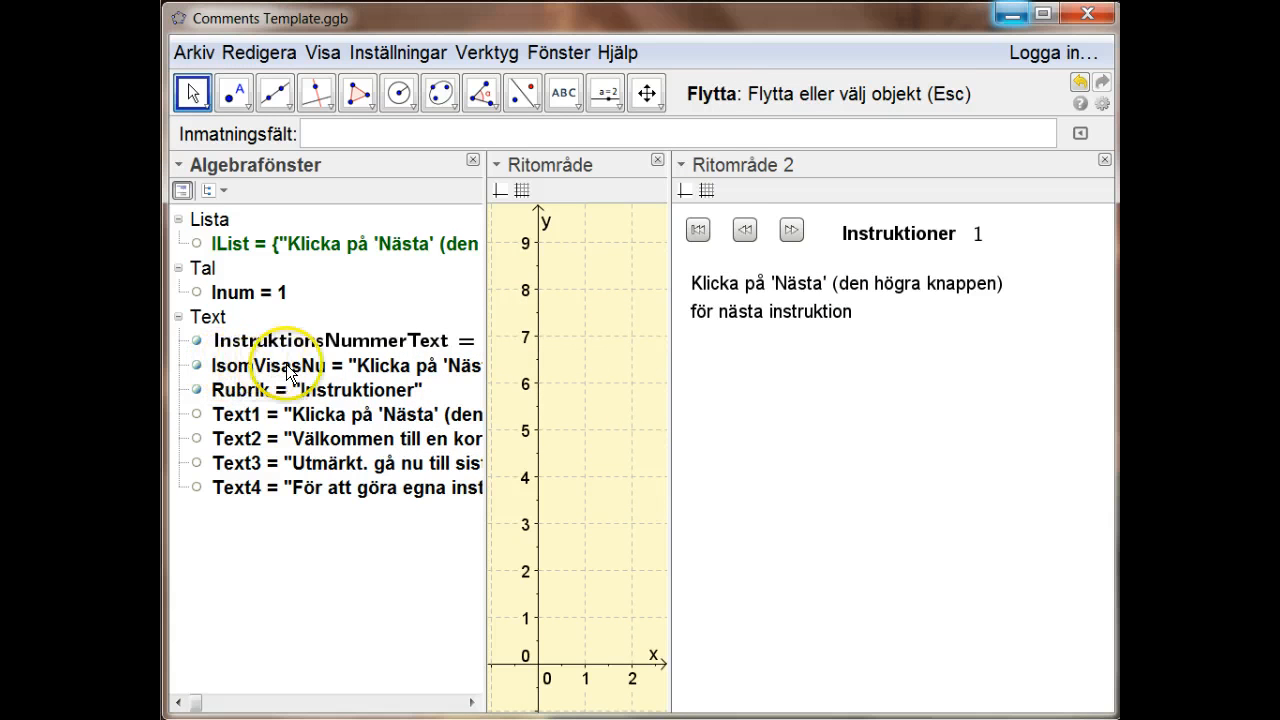
Inspect the definition of the text IsomVisasNu and cancel the redefinition.
{"action": "right_click", "coordinate": [225, 367]}
{"action": "left_click", "coordinate": [214, 361]}
{"action": "double_click", "coordinate": [214, 361]}
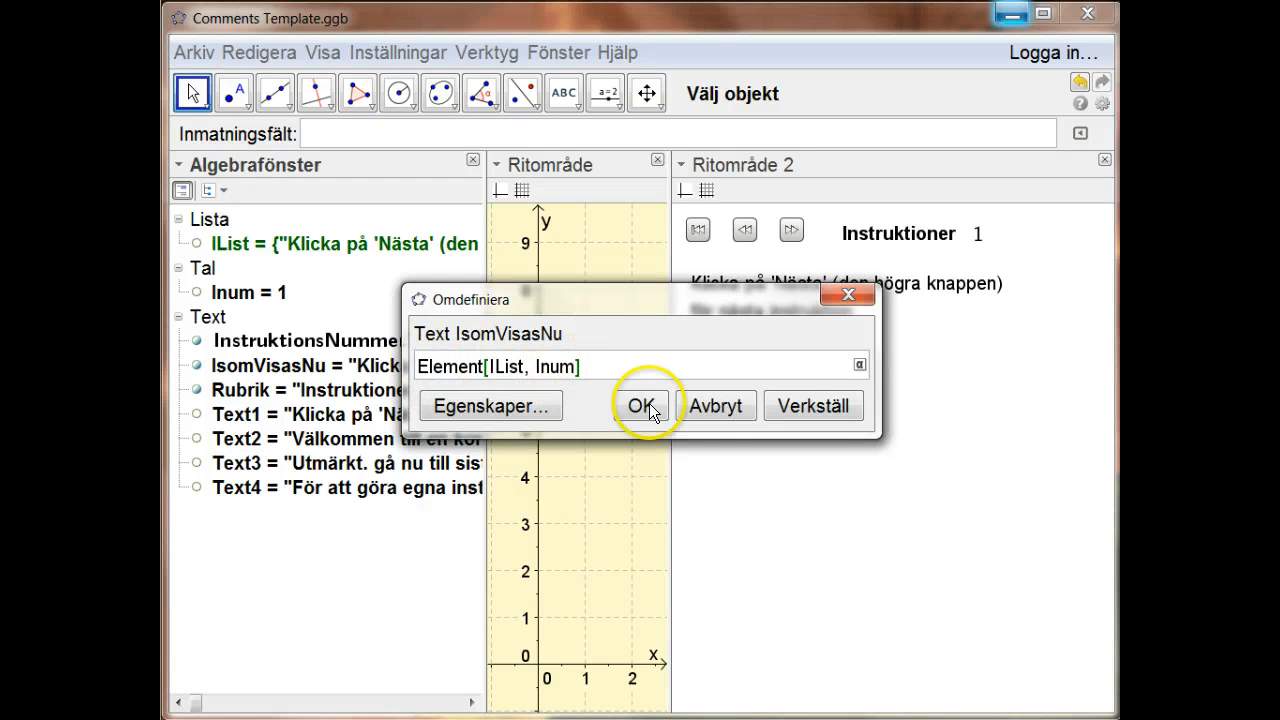
{"action": "left_click", "coordinate": [706, 404]}
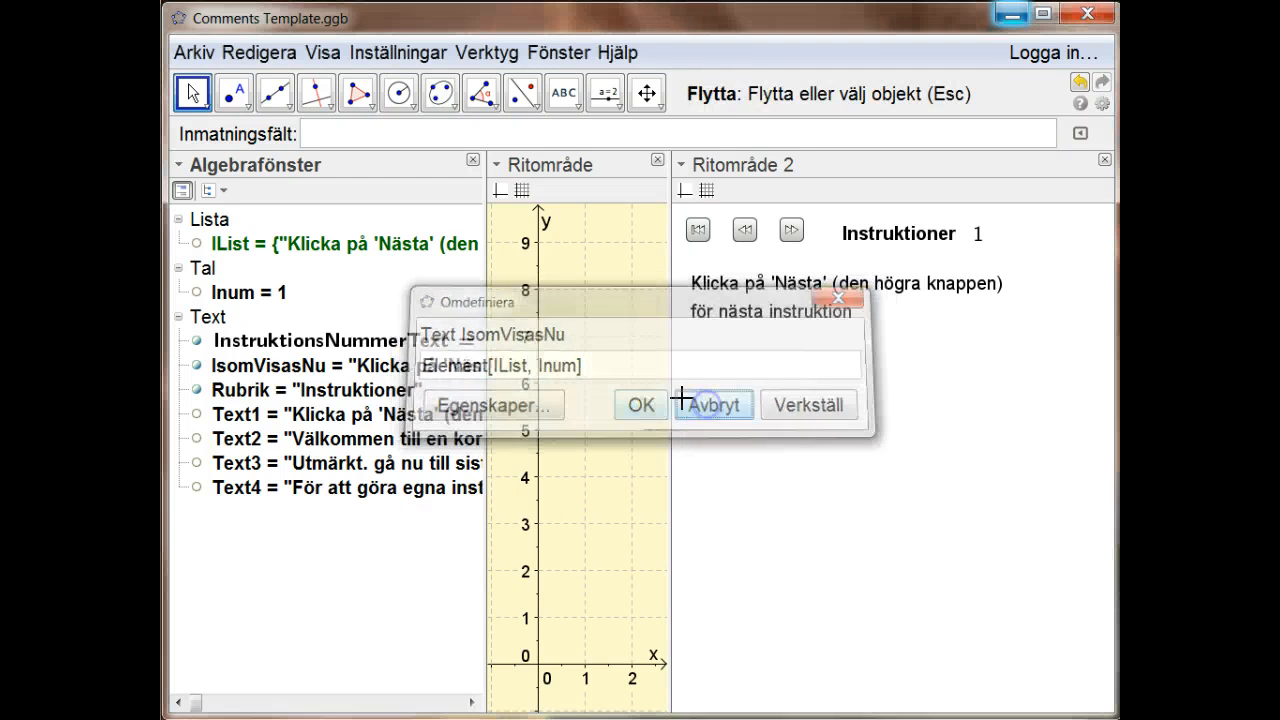
Advance to instruction 2 and toggle the visibility of the text IsomVisasNu, leaving it shown.
{"action": "left_click", "coordinate": [792, 230]}
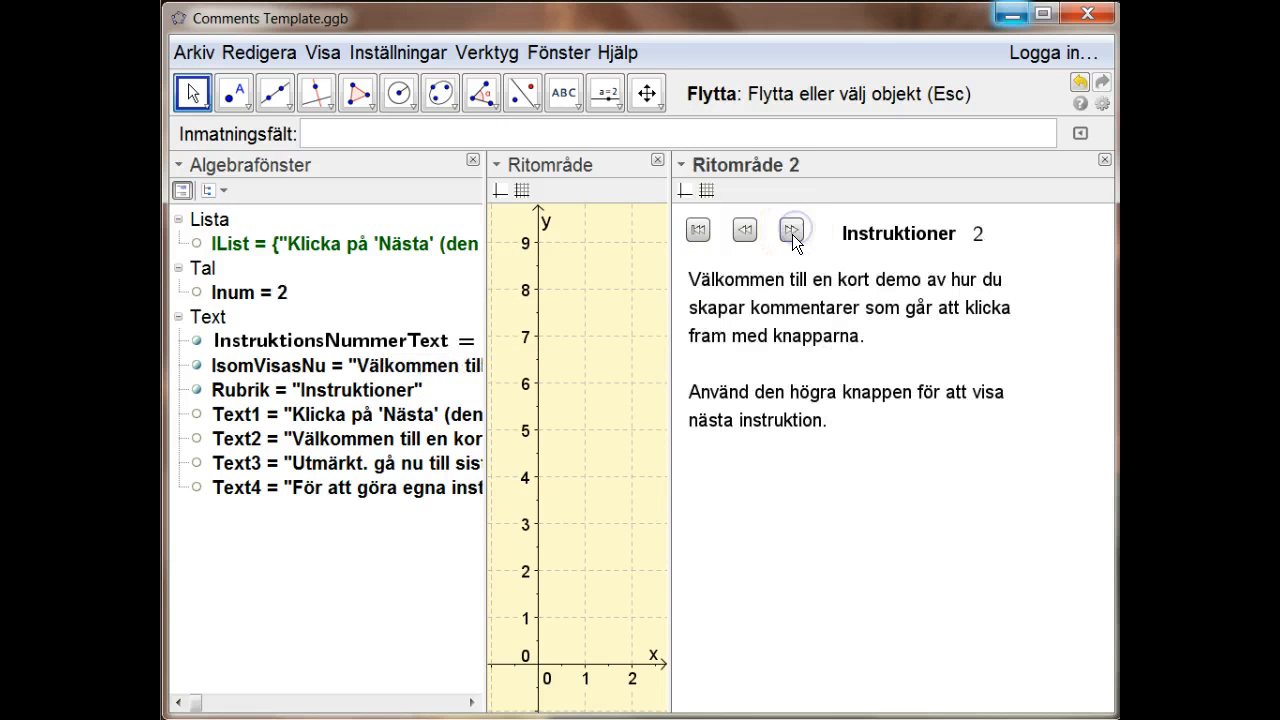
{"action": "left_click", "coordinate": [196, 366]}
{"action": "left_click", "coordinate": [196, 366]}
{"action": "left_click", "coordinate": [196, 366]}
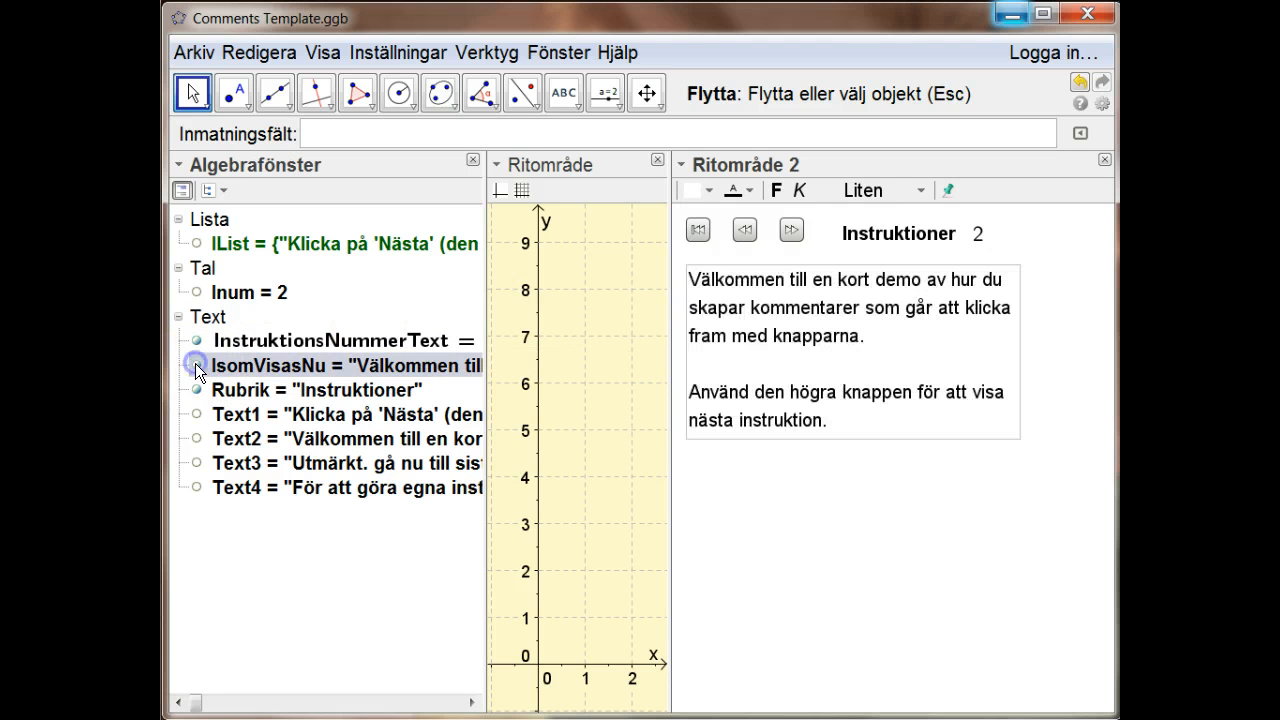